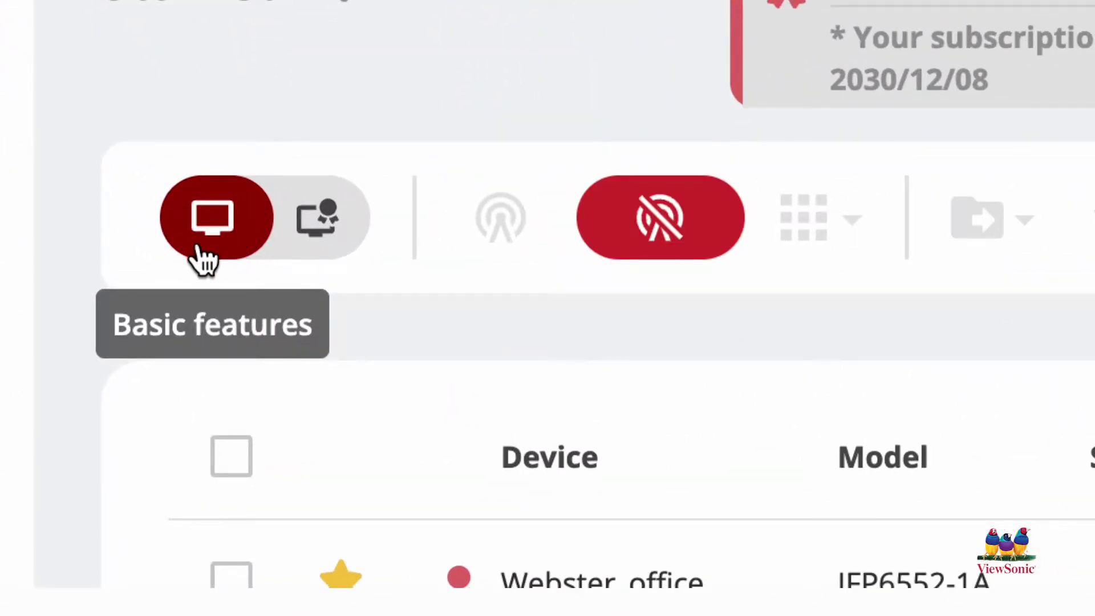
Enable advanced features, start a multimedia broadcast to Sharpe 52, cancel it, and deselect the display.
left_click(325, 245)
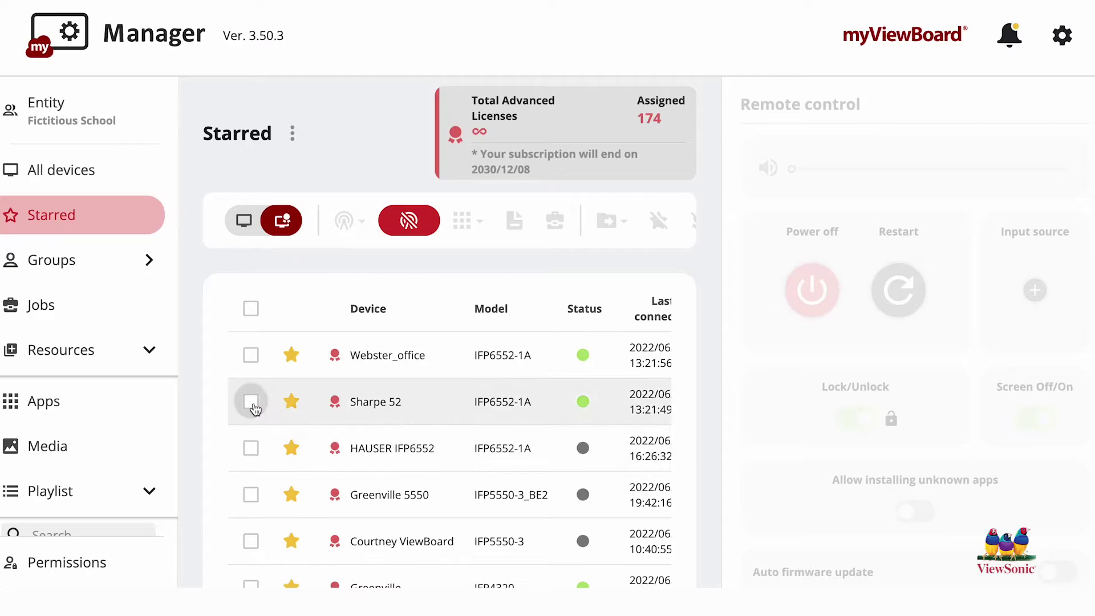
left_click(251, 402)
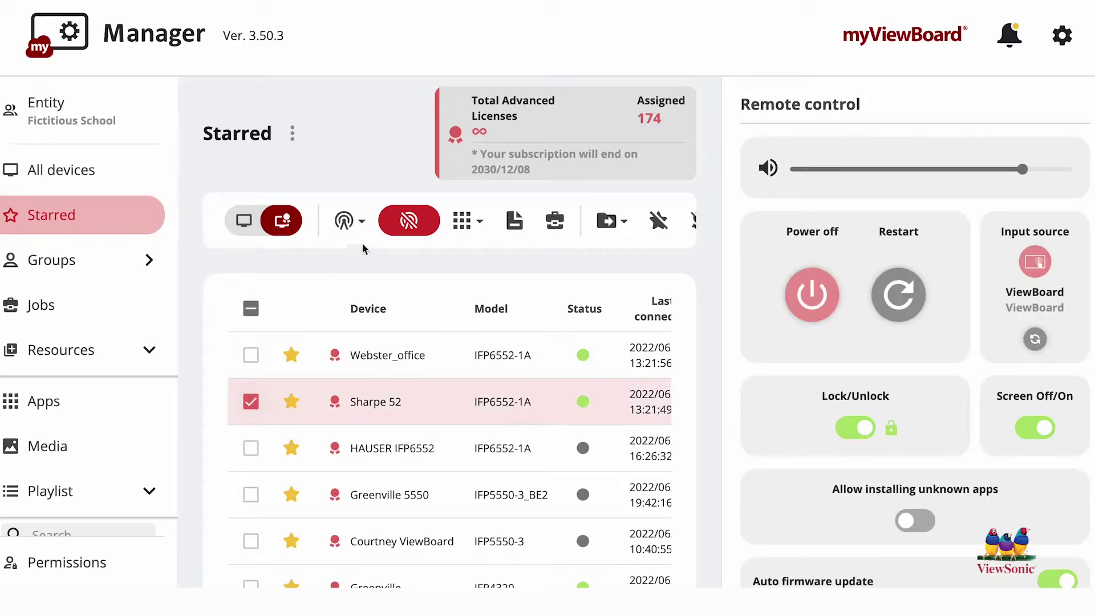
left_click(362, 221)
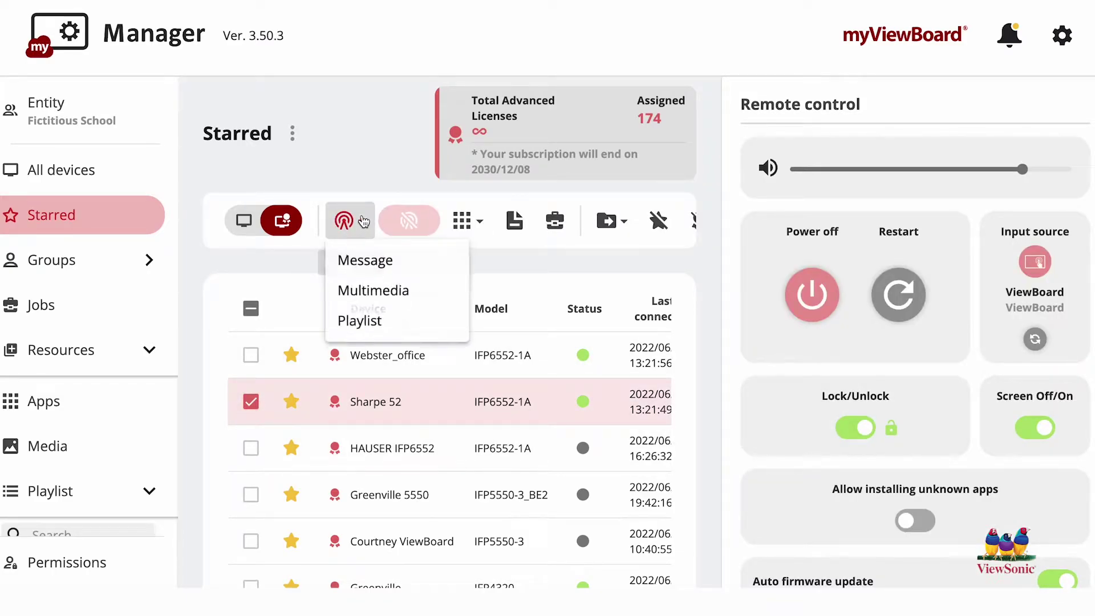
left_click(375, 293)
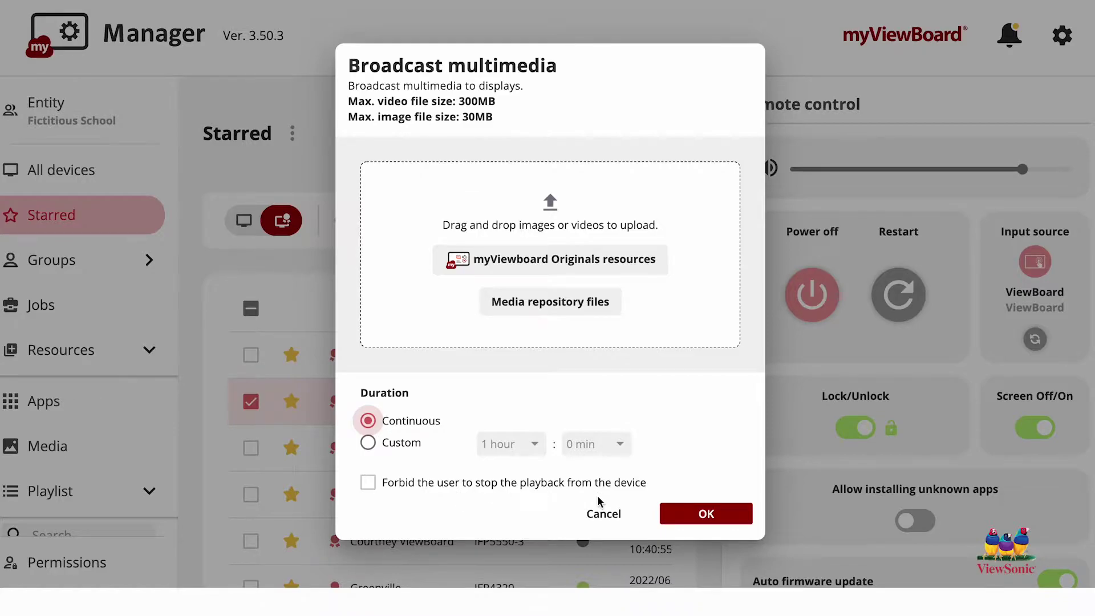
left_click(598, 515)
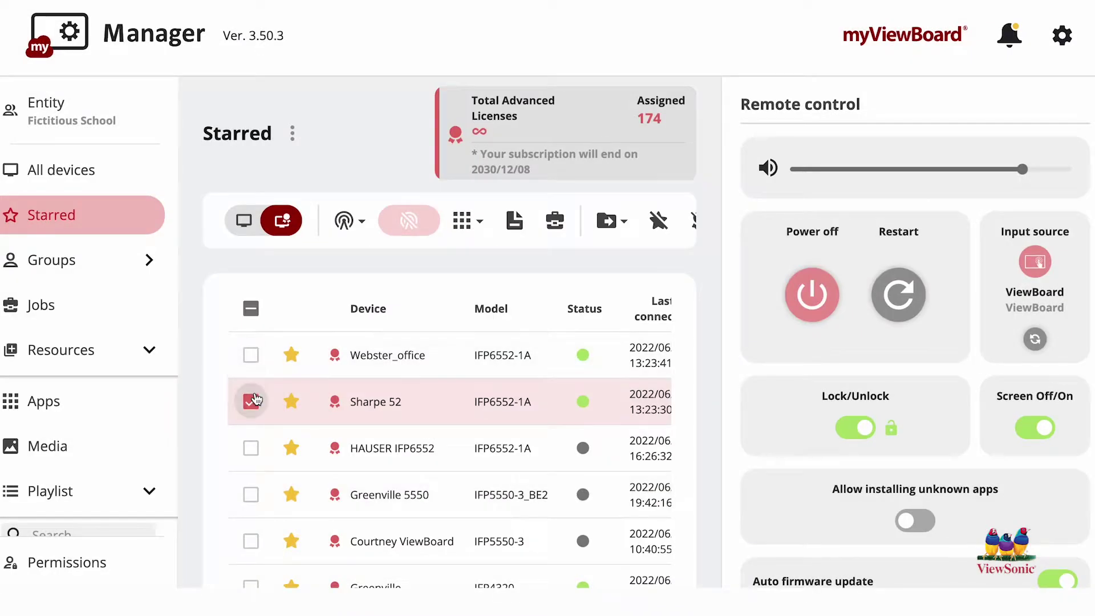
left_click(251, 401)
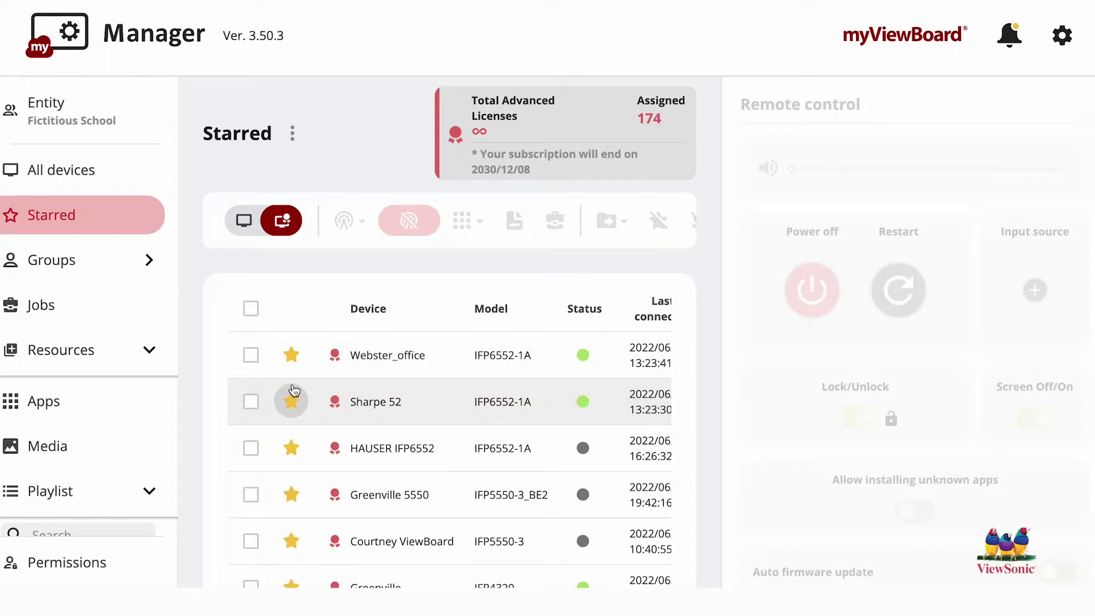
Open the Media library and cancel the Upload media dialog without adding files.
scroll(55, 457, "down", 1)
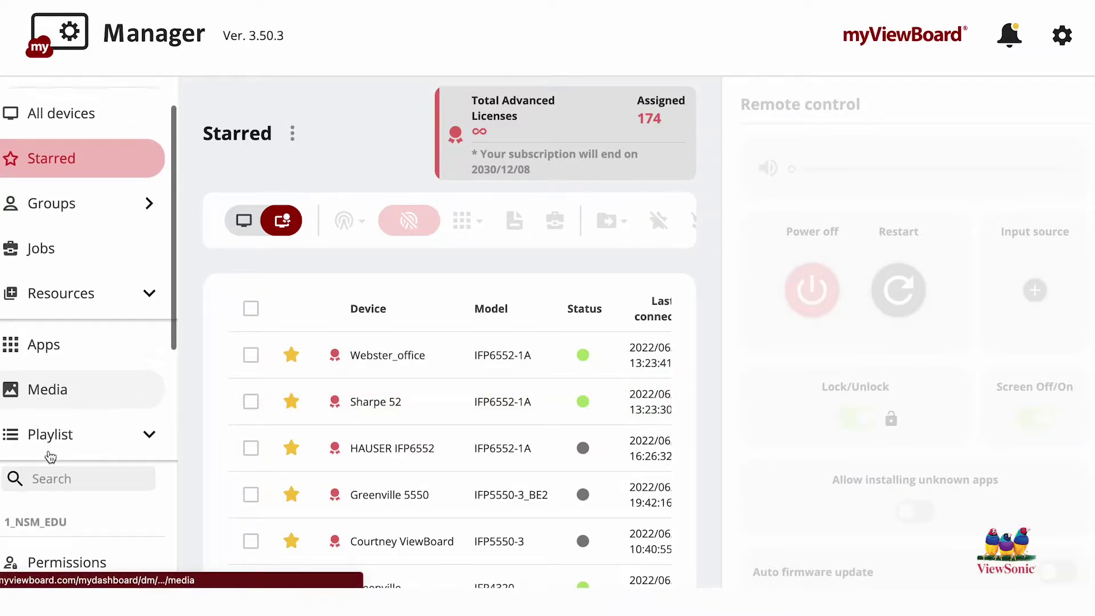
left_click(48, 386)
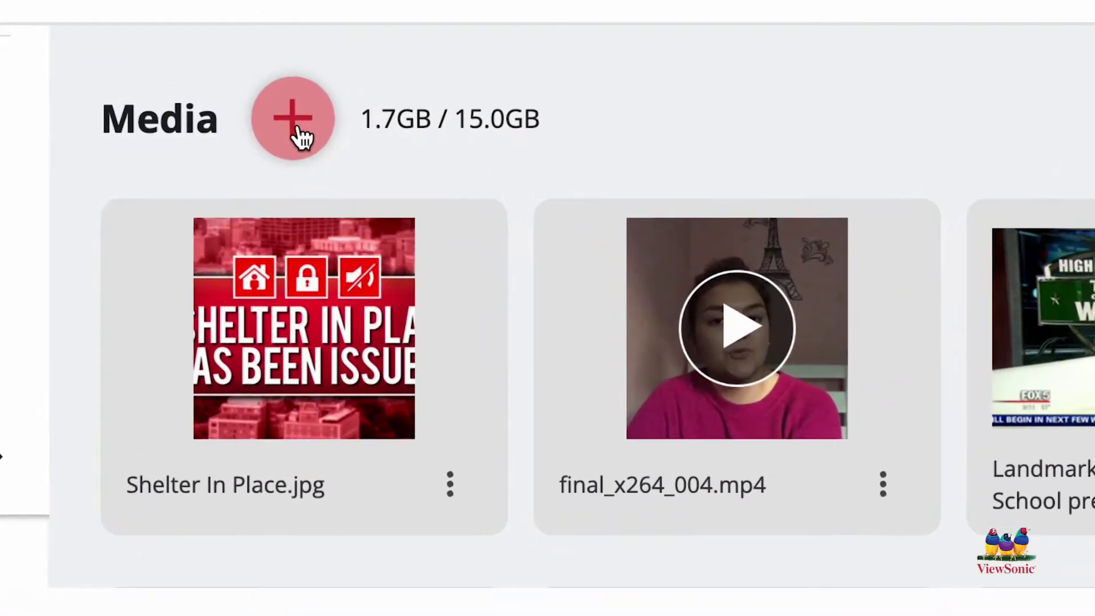
left_click(296, 124)
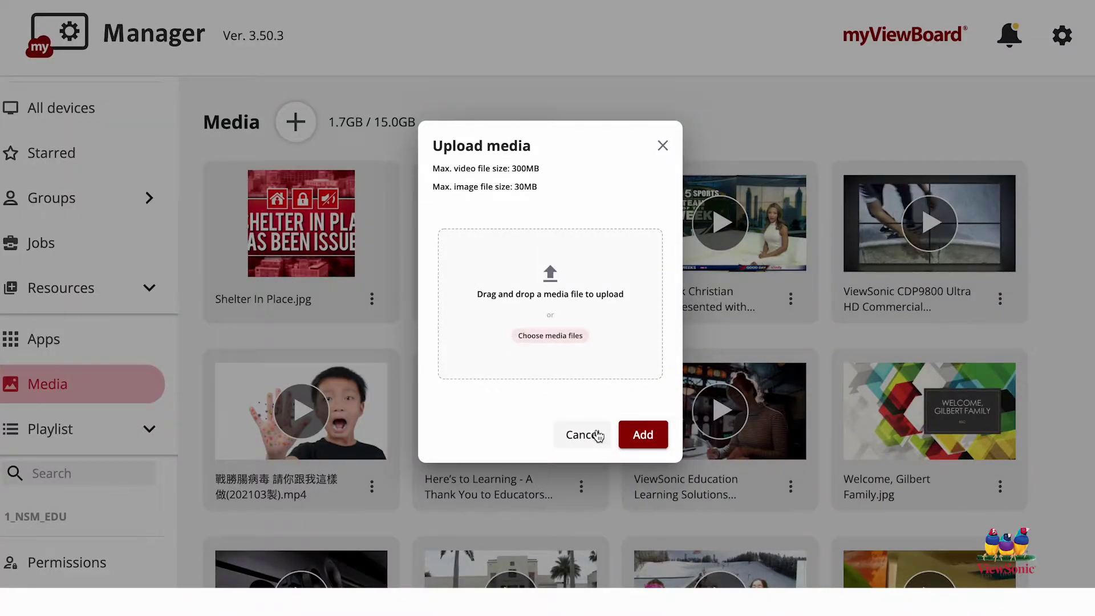
left_click(597, 435)
Scroll down to GAMING_Center_1st.mp4 and bring up its options menu.
scroll(598, 436, "down", 13)
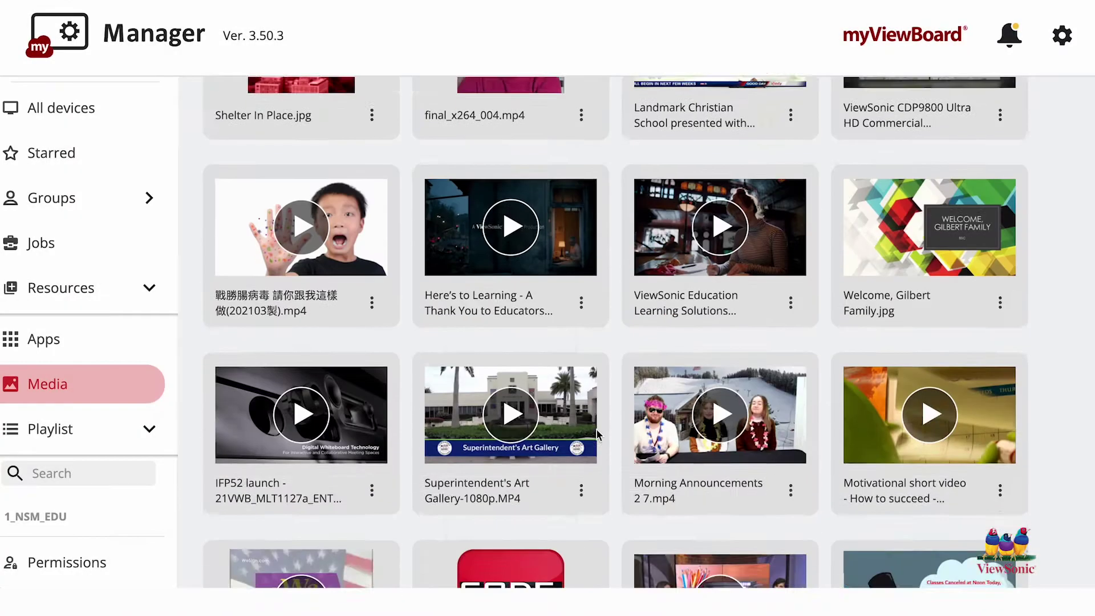
scroll(597, 431, "down", 3)
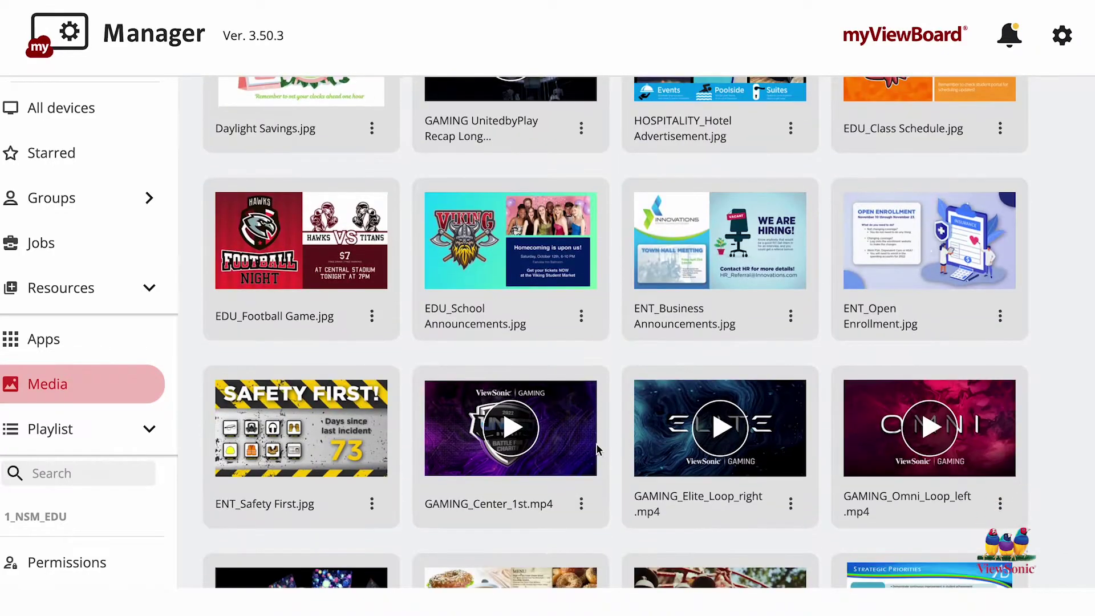
scroll(587, 516, "down", 1)
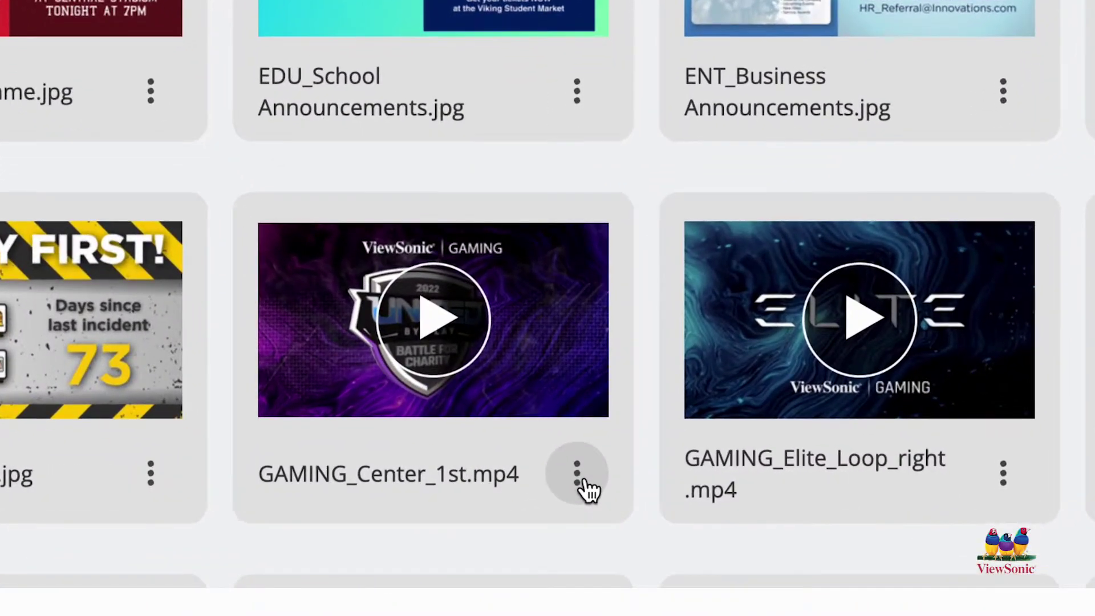
left_click(577, 473)
Add GAMING_Center_1st.mp4 to a playlist by creating a new one named 'Test'.
scroll(582, 488, "down", 2)
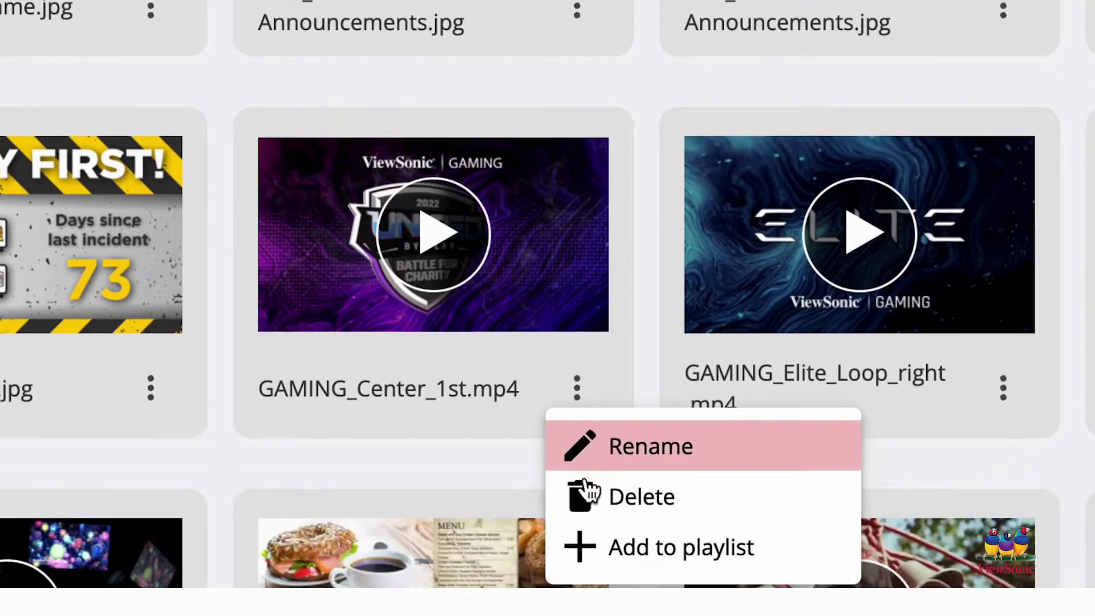
left_click(619, 474)
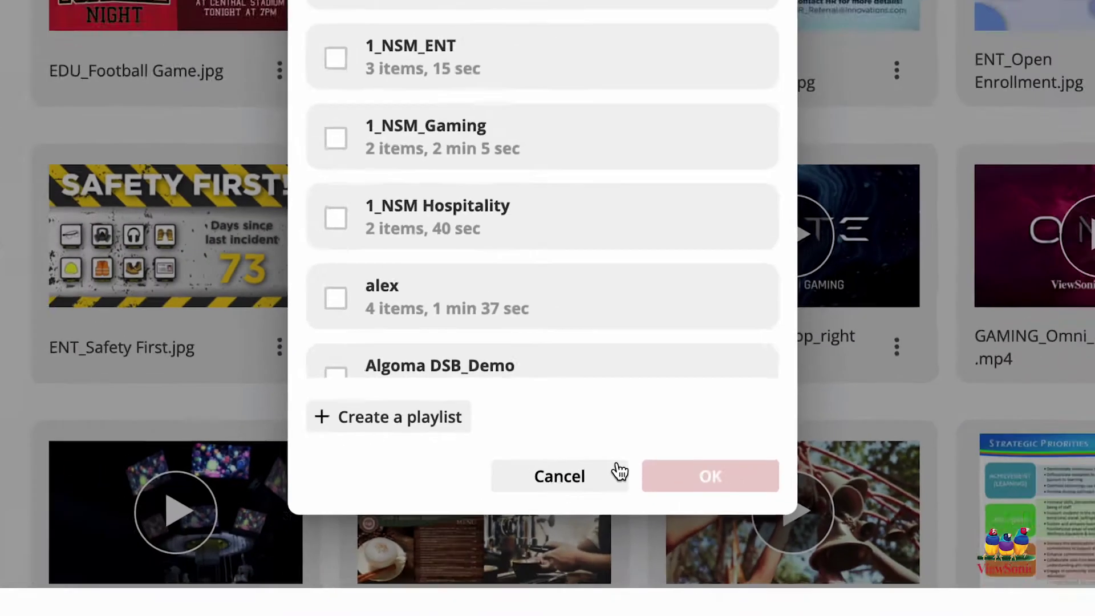
scroll(577, 376, "down", 14)
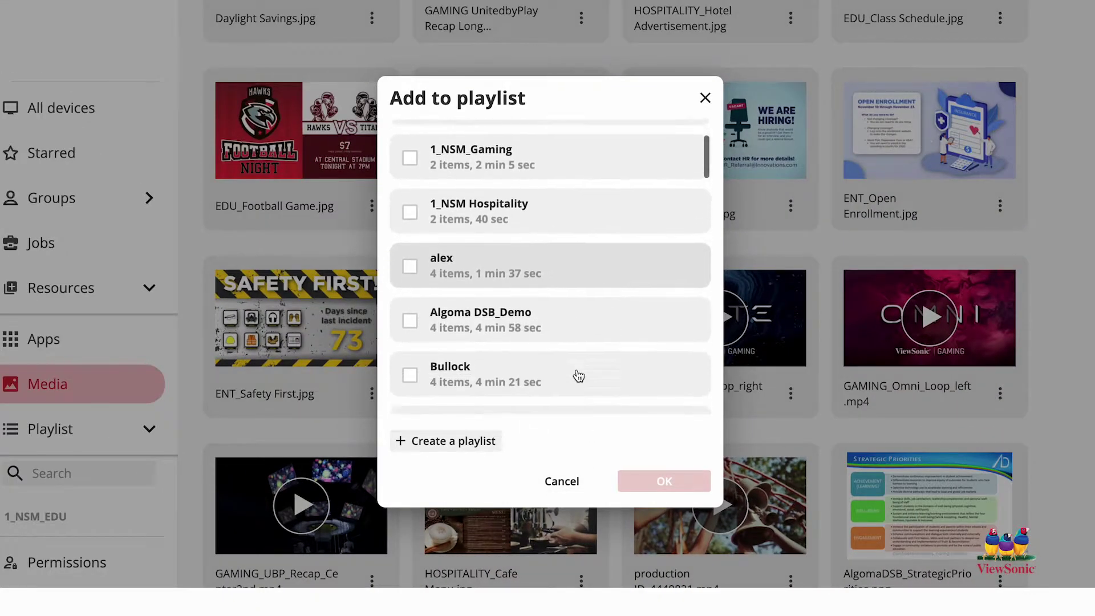
scroll(577, 374, "down", 12)
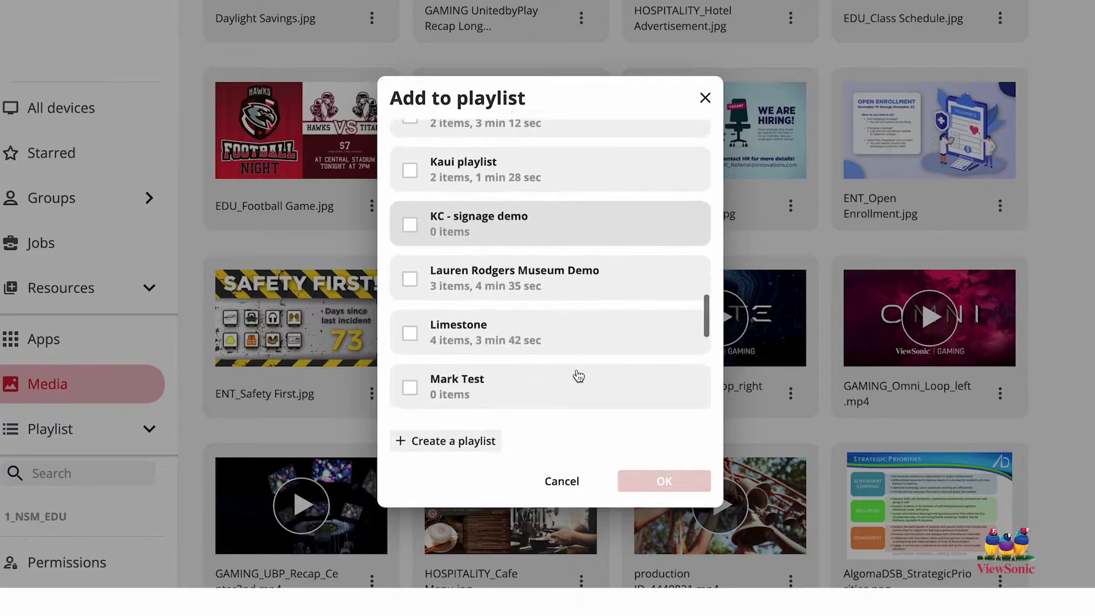
left_click(468, 447)
type("Test")
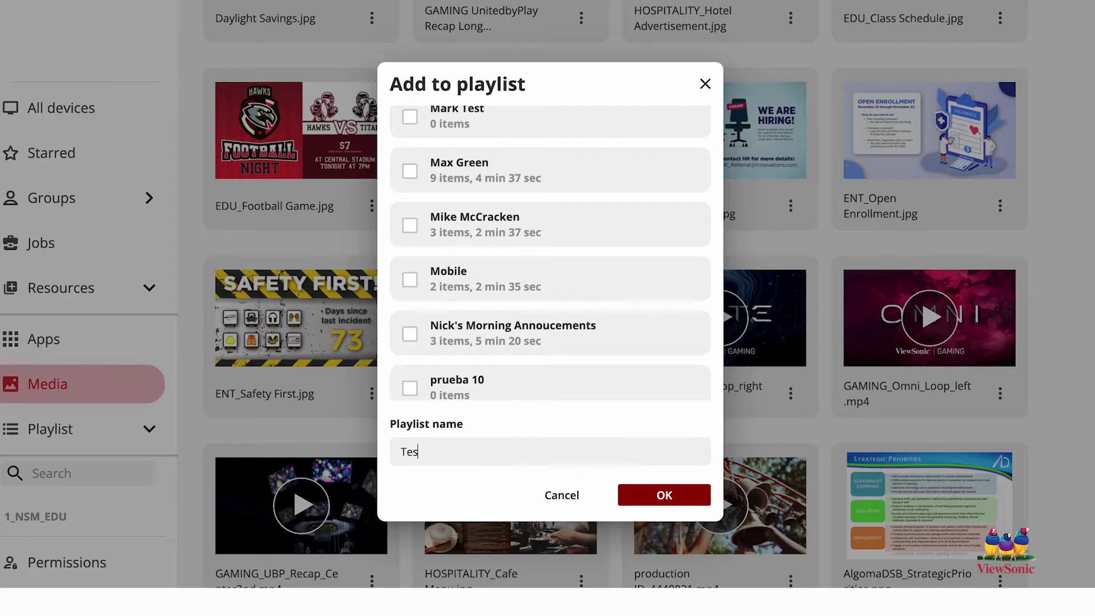
left_click(635, 497)
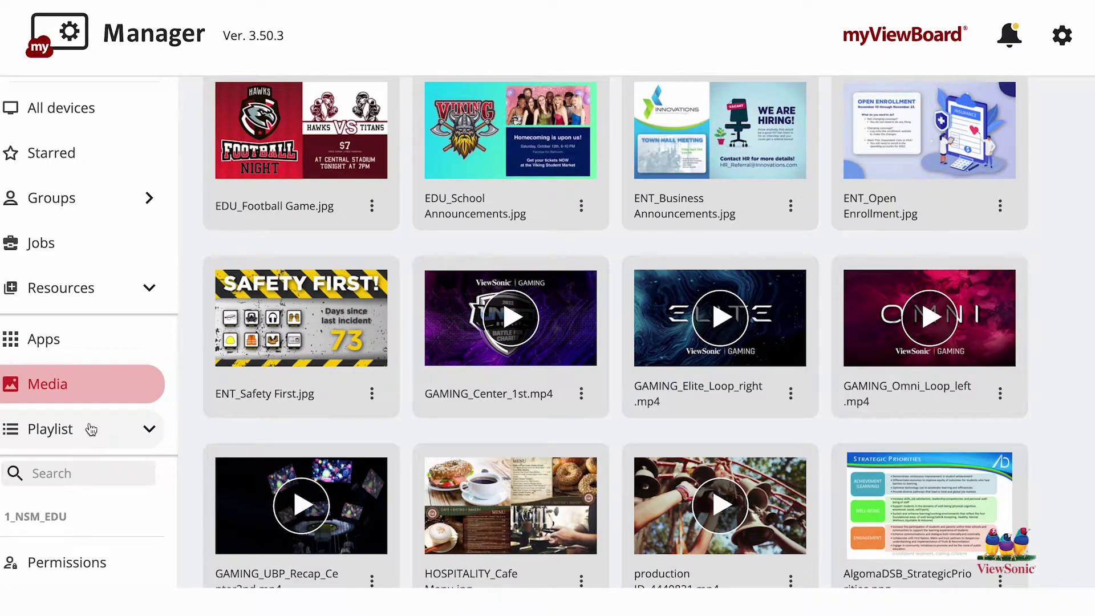
Add ENT_Safety First.jpg to the existing Test playlist.
scroll(92, 430, "down", 10)
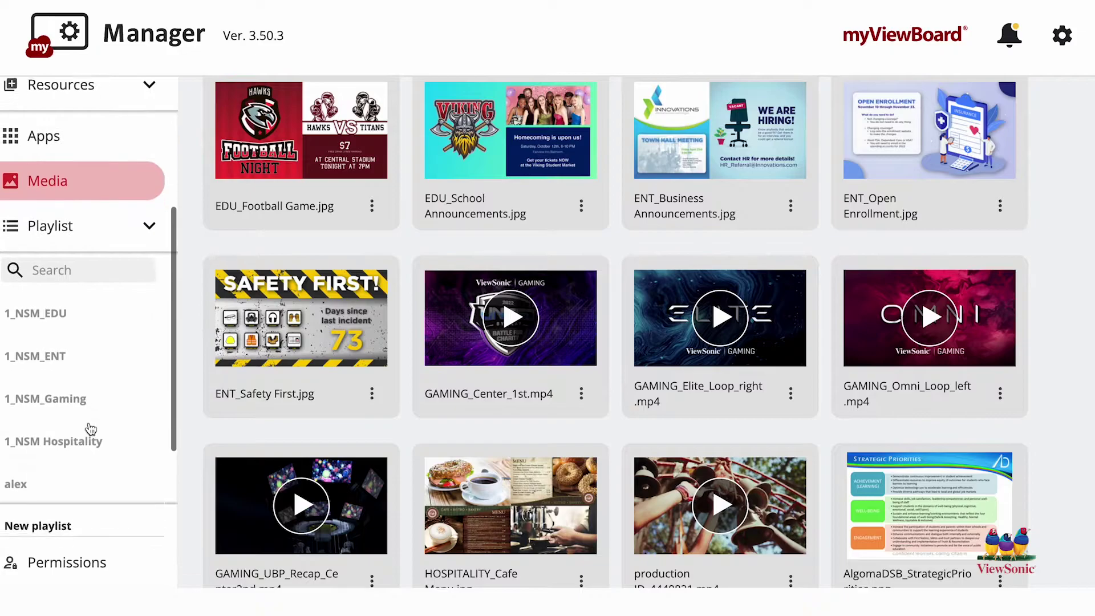
scroll(89, 428, "down", 12)
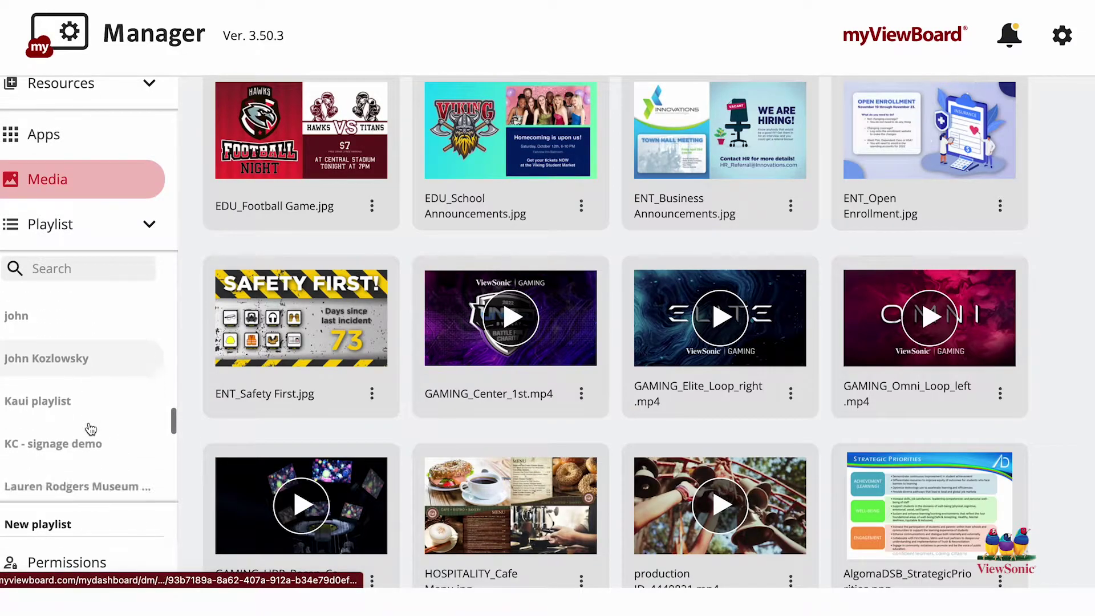
scroll(89, 428, "down", 12)
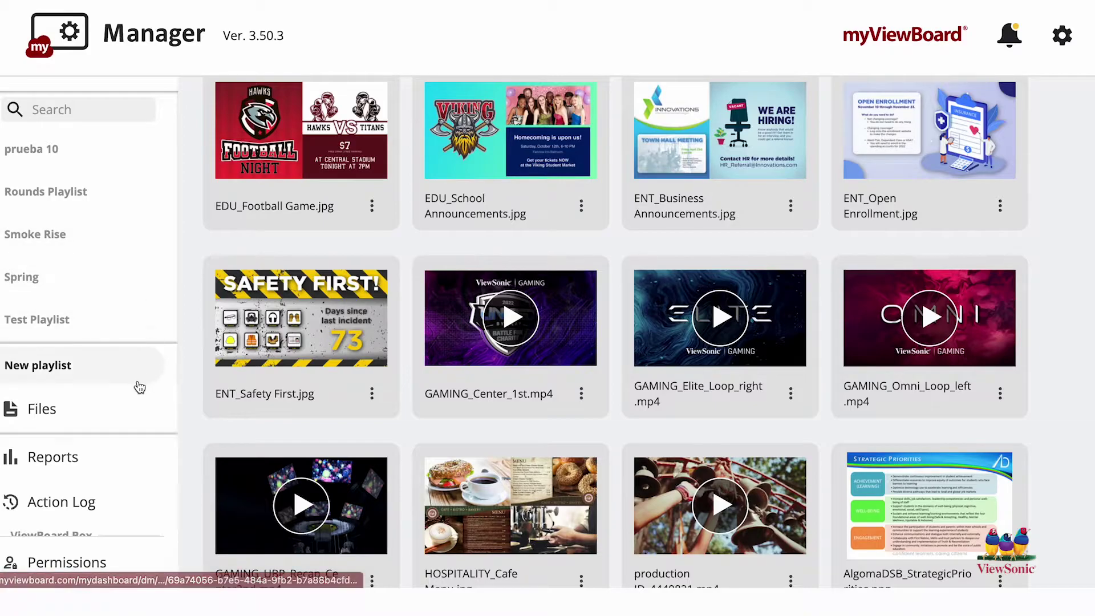
left_click(372, 394)
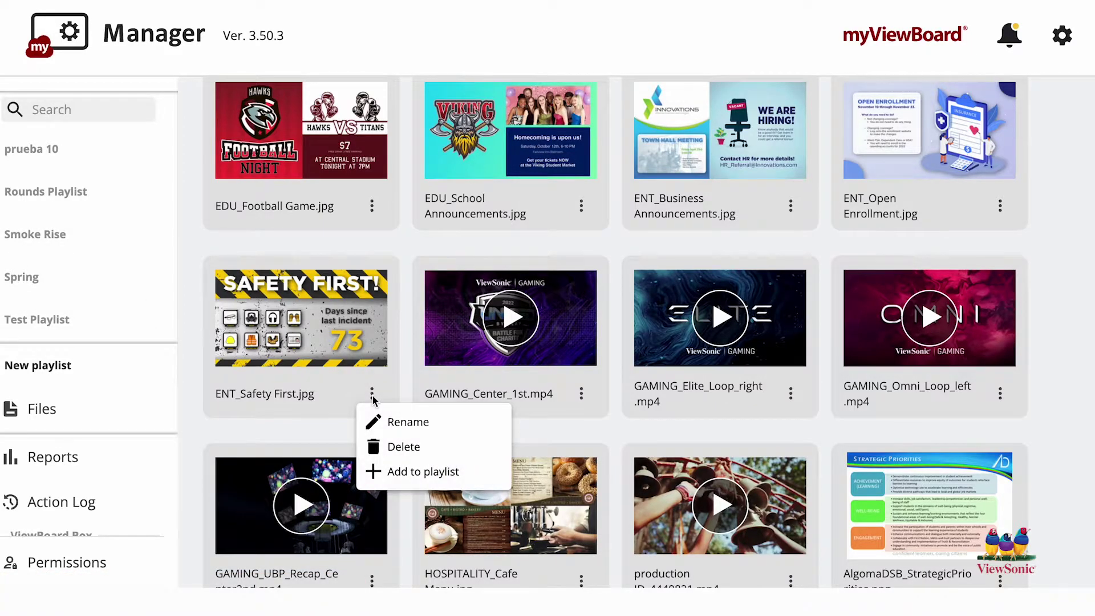
left_click(403, 473)
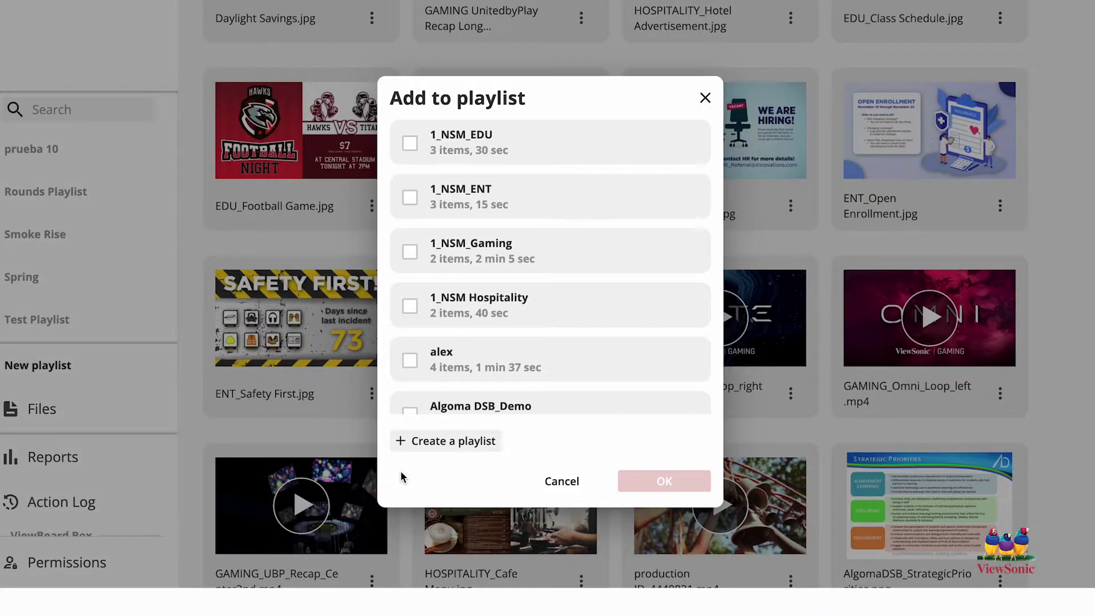
scroll(454, 351, "down", 10)
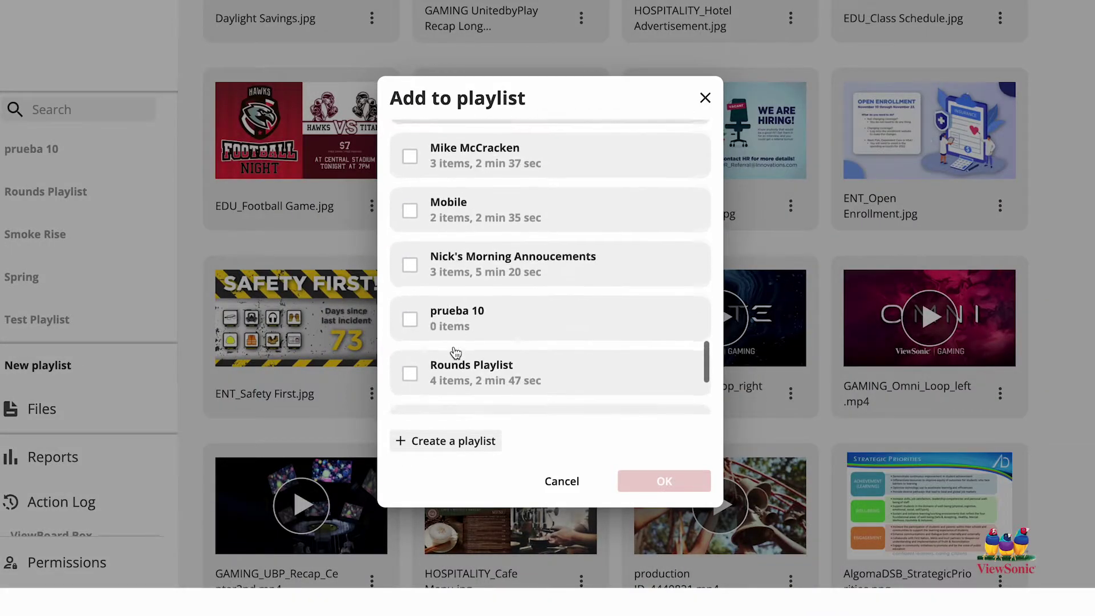
scroll(454, 352, "down", 3)
left_click(410, 357)
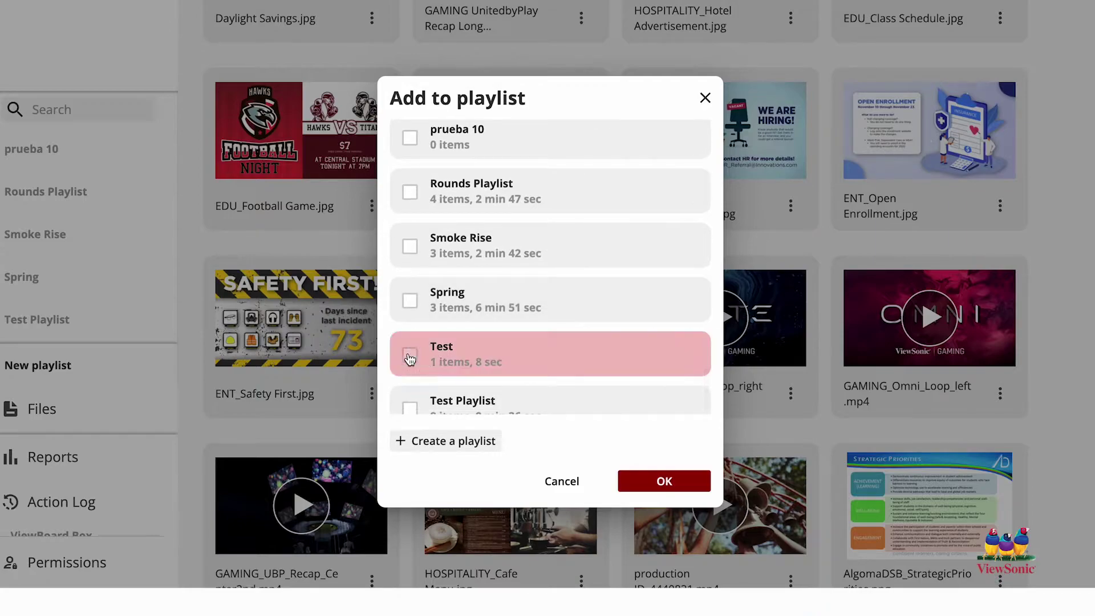
left_click(688, 480)
Collapse and re-expand the sidebar's Playlist section.
scroll(67, 246, "up", 3)
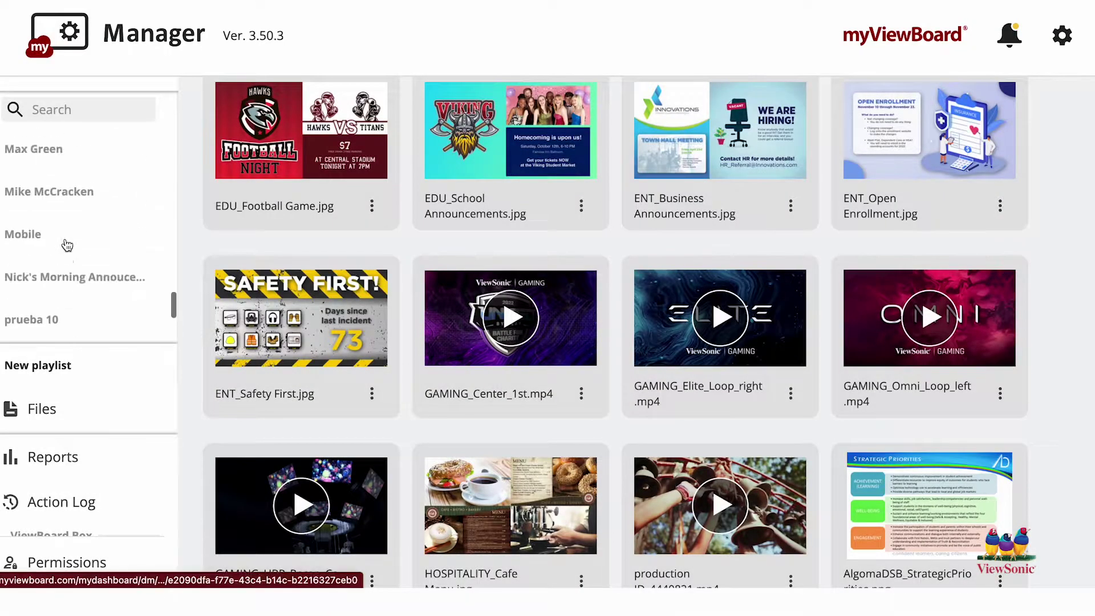
scroll(68, 257, "up", 12)
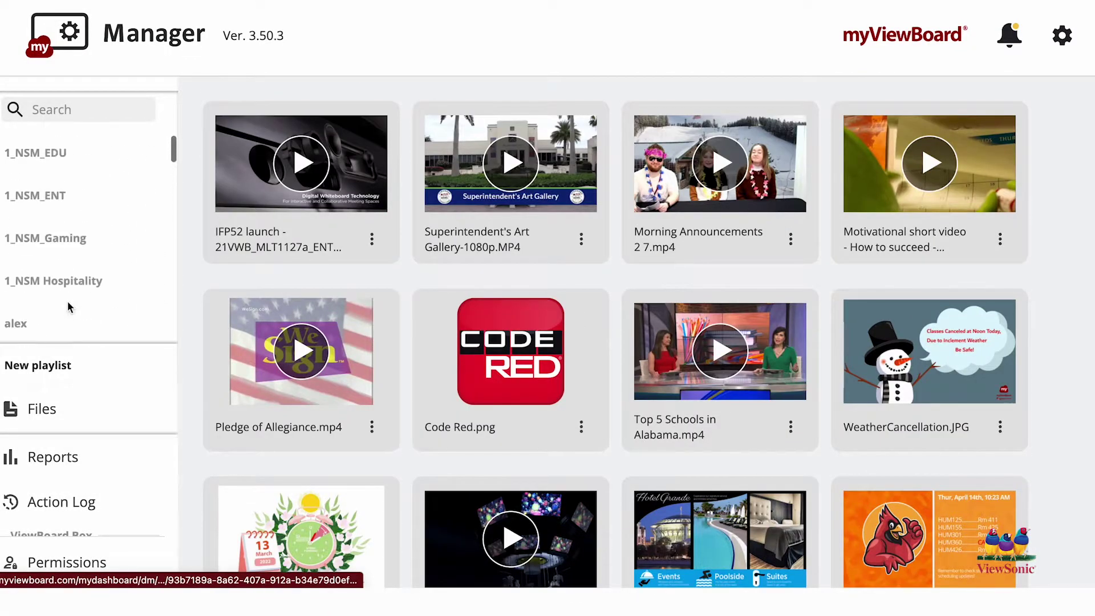
scroll(68, 308, "up", 5)
left_click(155, 408)
left_click(151, 411)
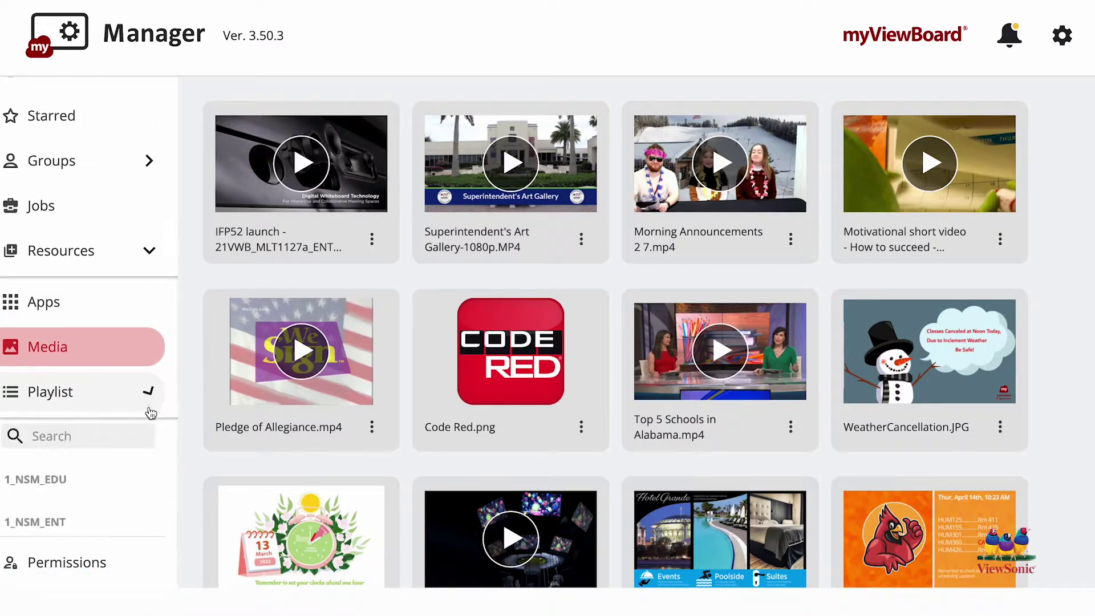
scroll(128, 455, "down", 5)
Open the Test playlist from the sidebar and start adding more files to it.
scroll(122, 153, "down", 6)
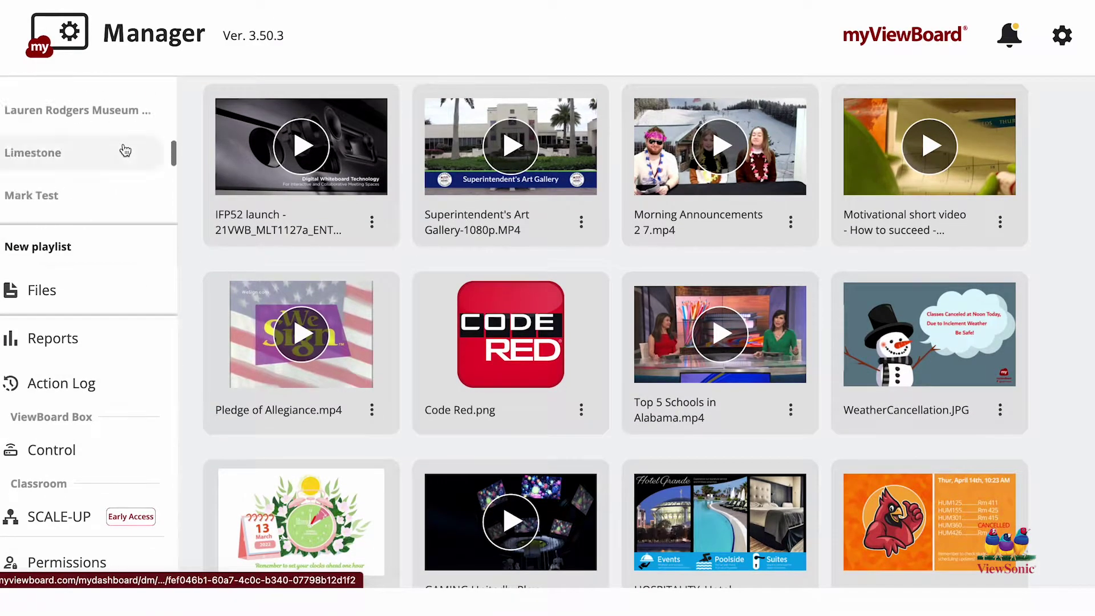
scroll(122, 153, "down", 10)
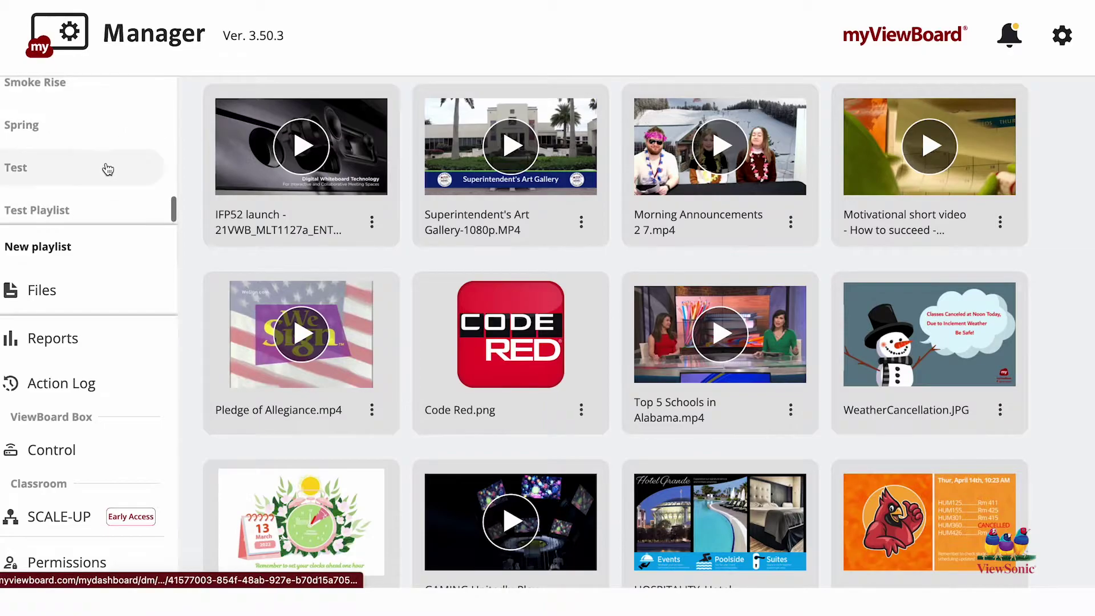
left_click(108, 169)
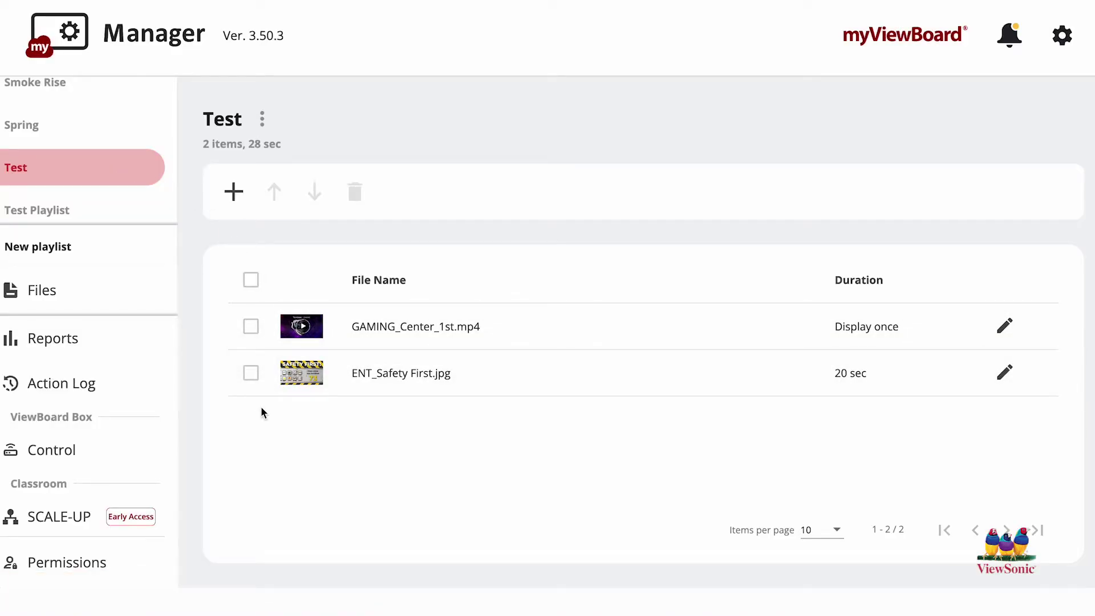
left_click(234, 192)
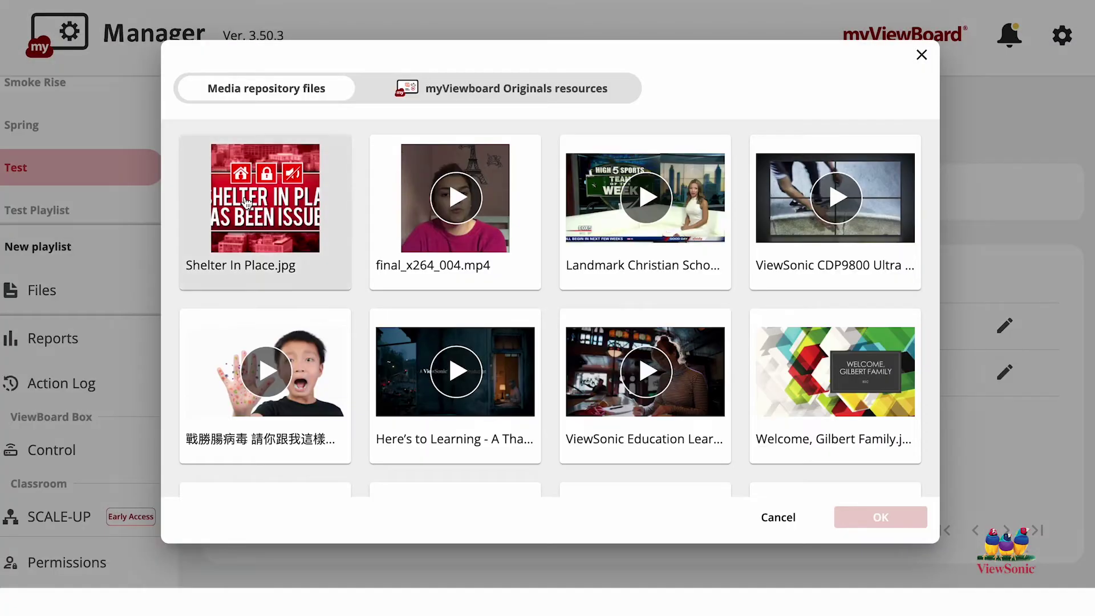
Add wash_hands_video and Wash Hands-06 from myViewboard Originals to the Test playlist.
left_click(482, 99)
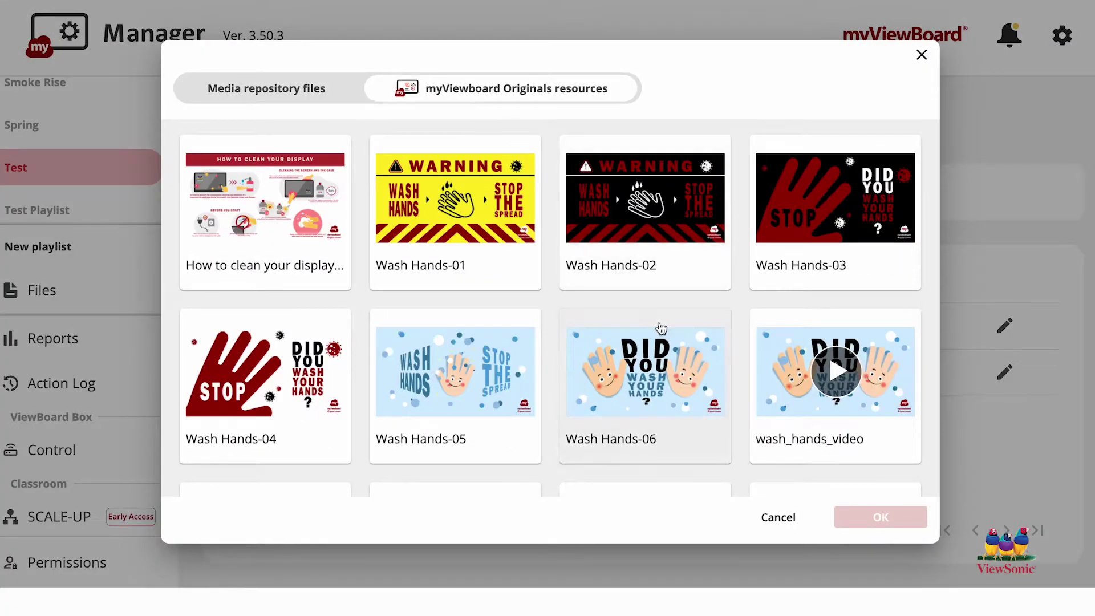
left_click(816, 431)
left_click(702, 426)
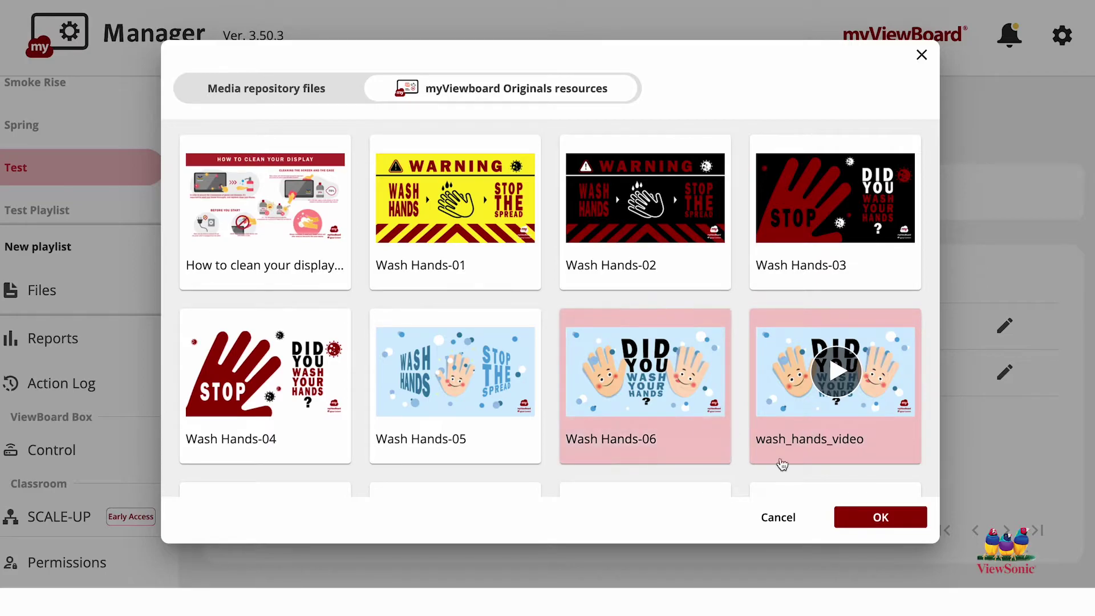
left_click(880, 518)
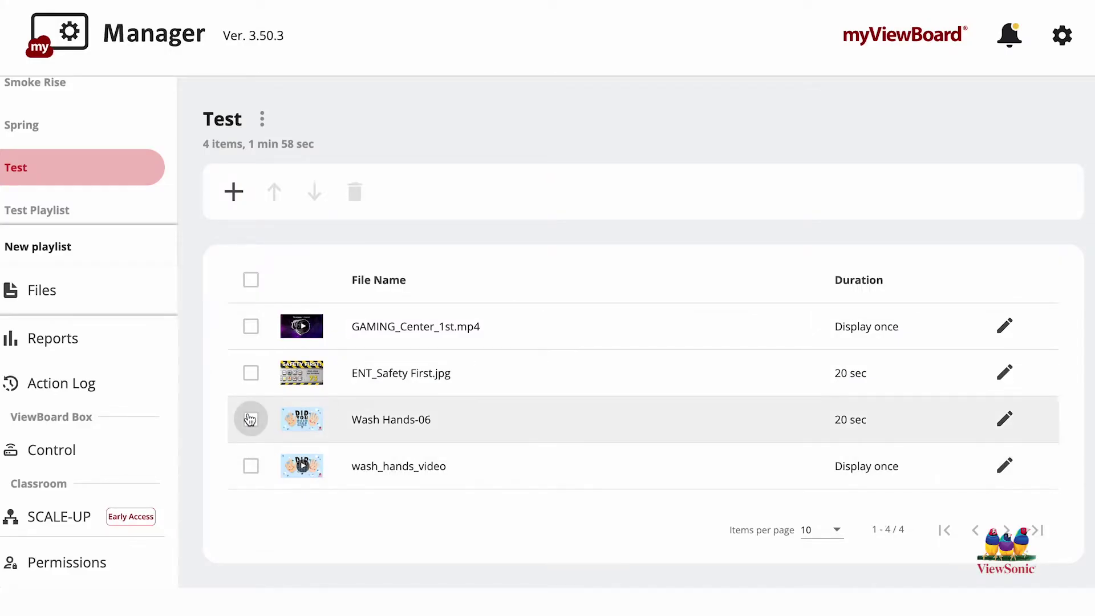
Delete the Wash Hands-06 entry from the Test playlist and confirm the removal.
left_click(251, 423)
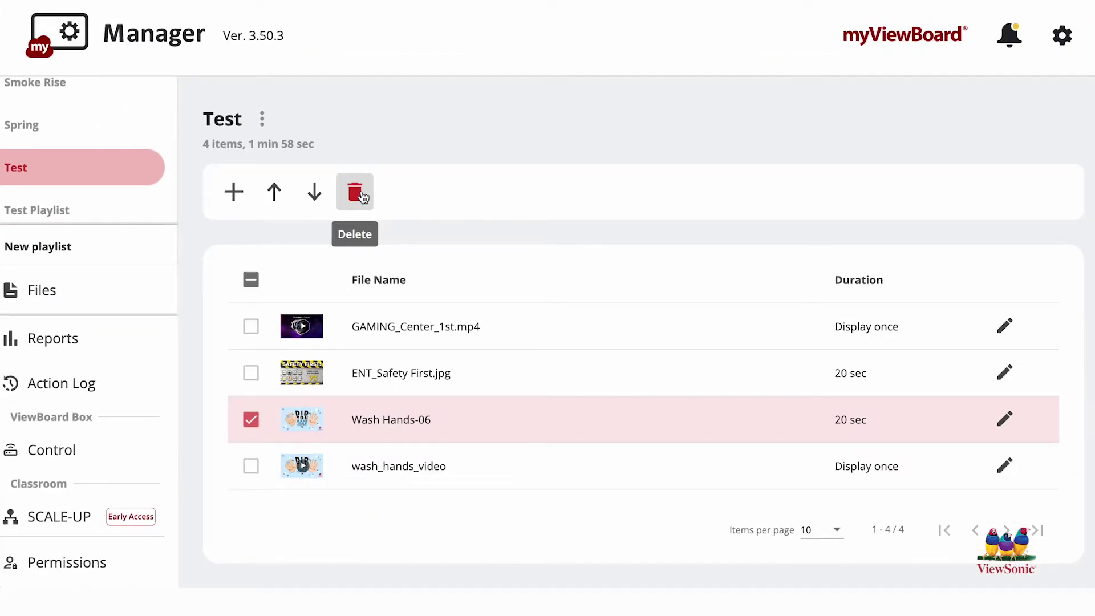
left_click(359, 193)
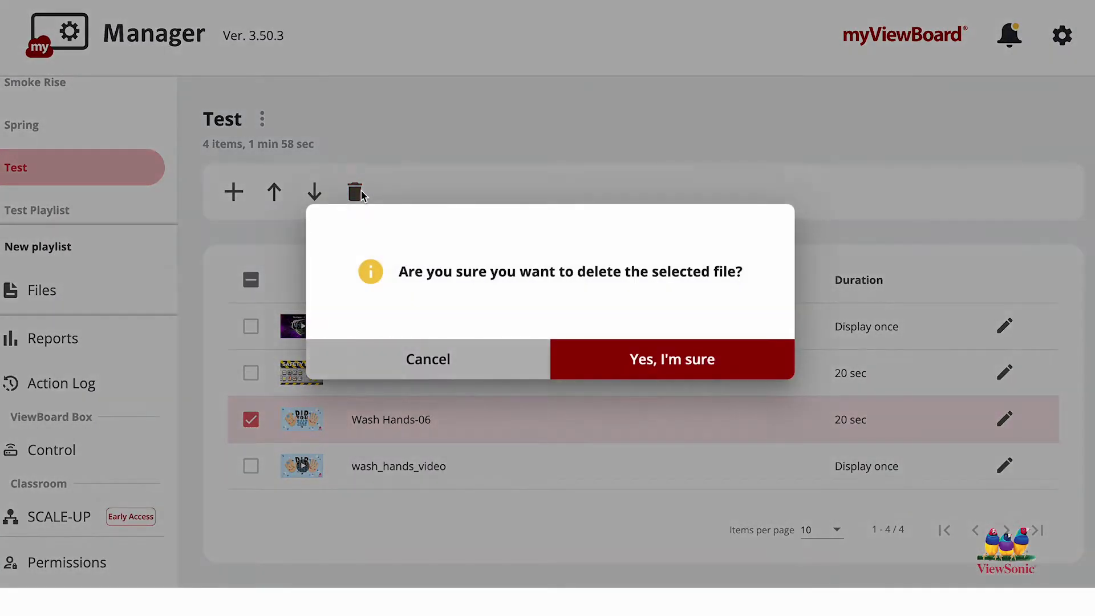
left_click(614, 383)
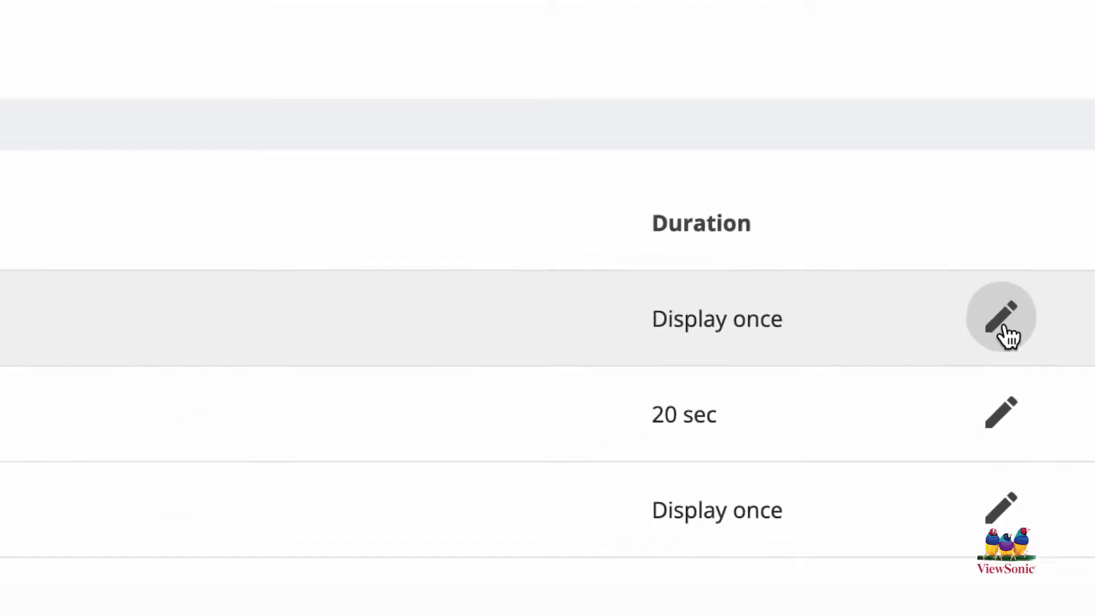
left_click(1005, 328)
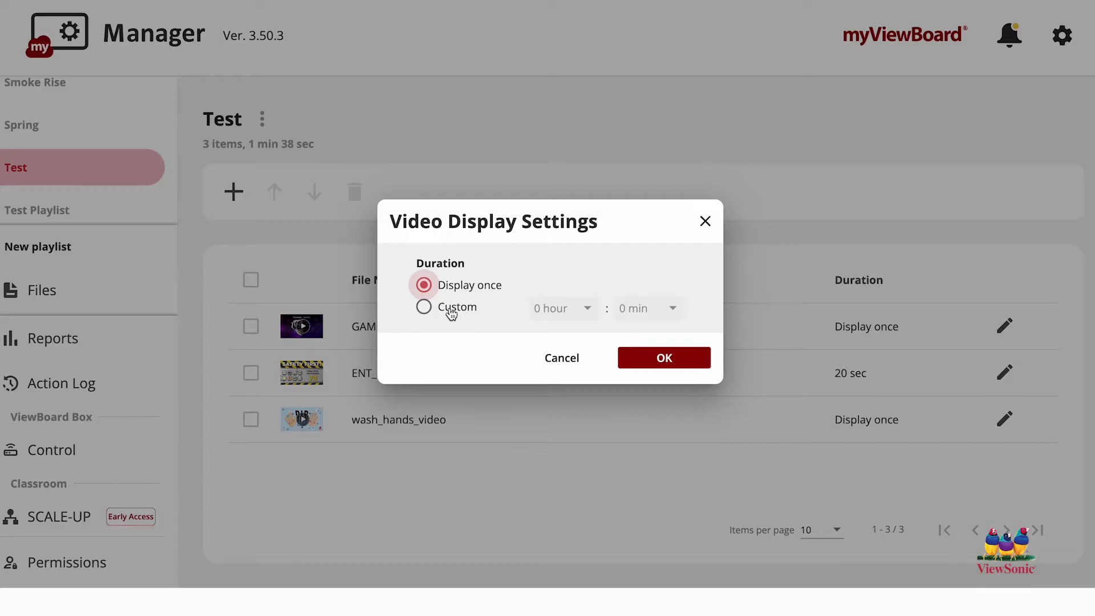
left_click(562, 360)
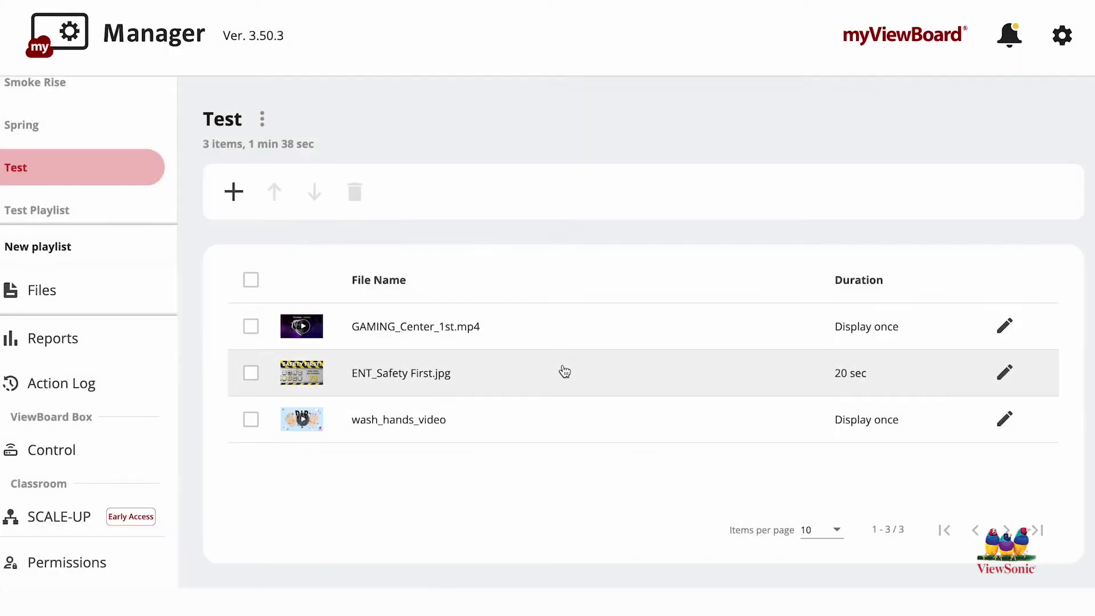
left_click(1005, 373)
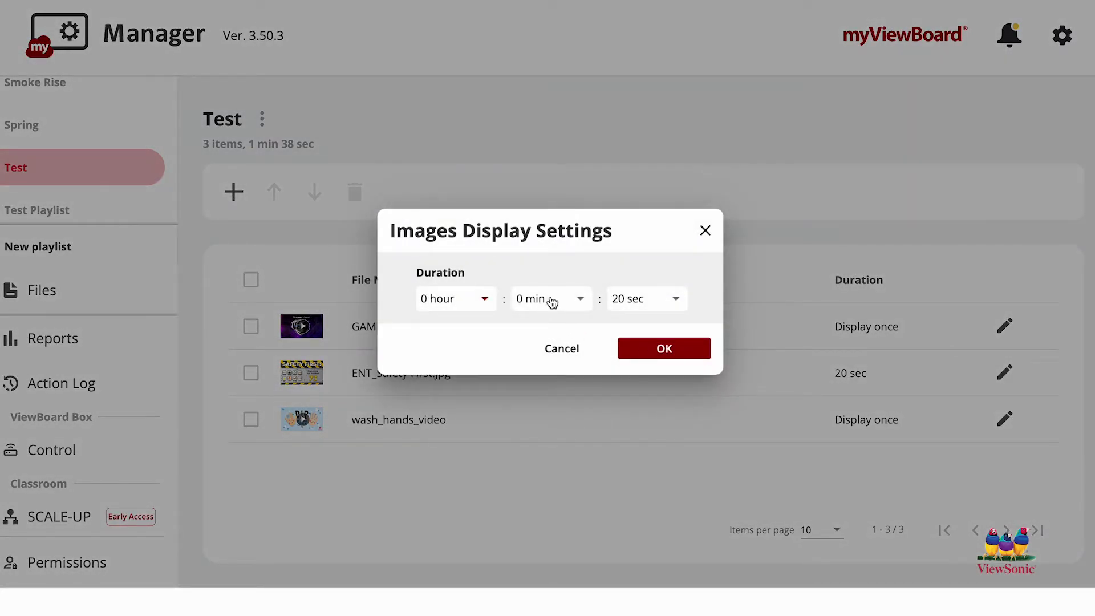
left_click(572, 347)
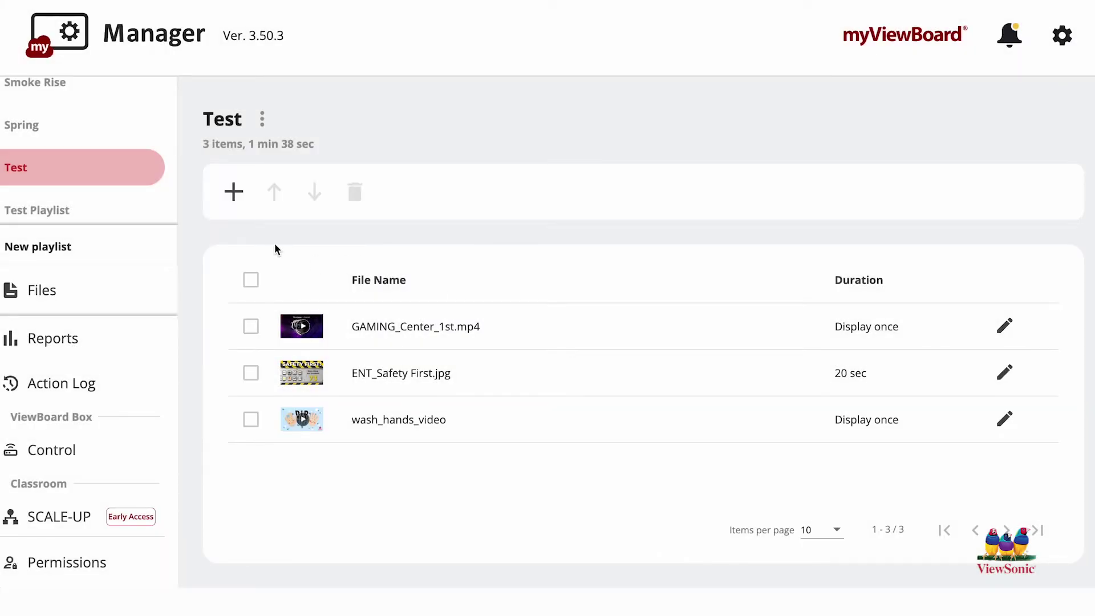
In Starred devices, enable advanced features, select Sharpe 52, and choose a playlist broadcast.
scroll(139, 279, "up", 1)
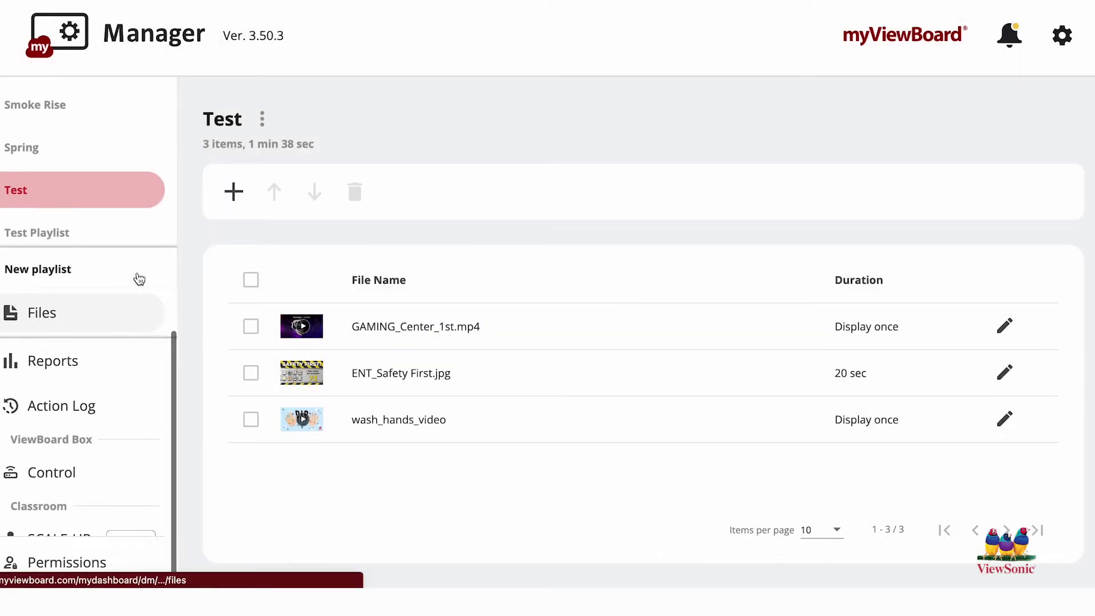
scroll(139, 279, "up", 10)
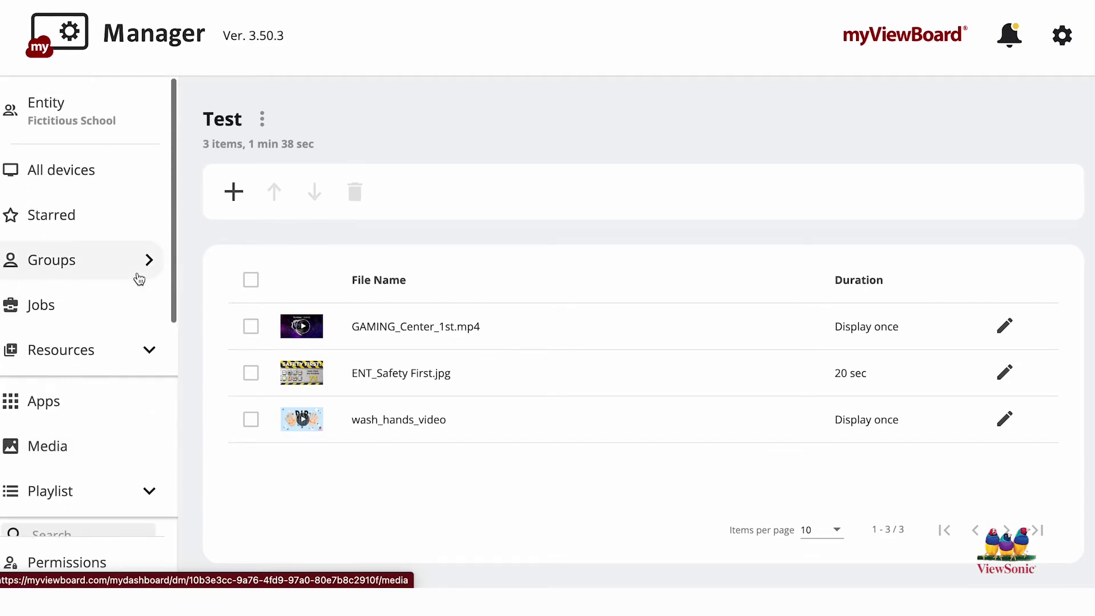
left_click(116, 224)
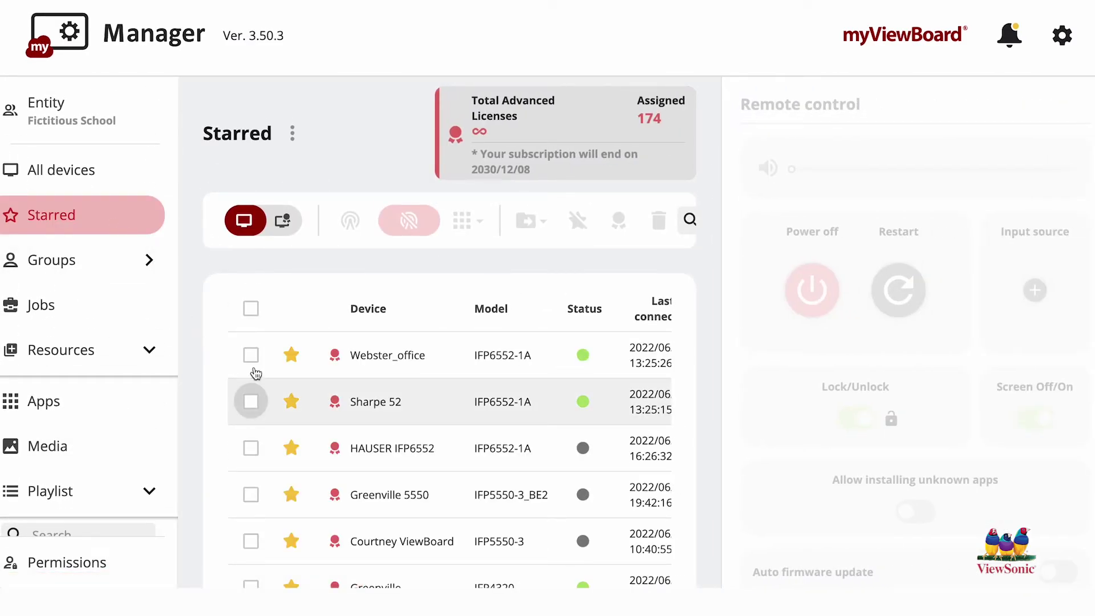
left_click(284, 222)
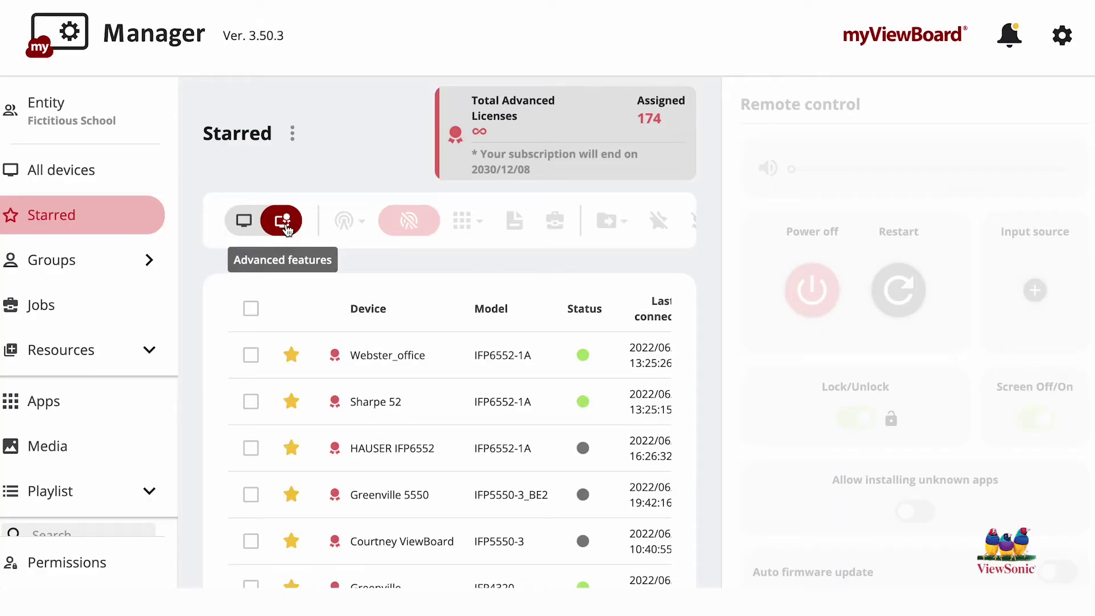
left_click(252, 402)
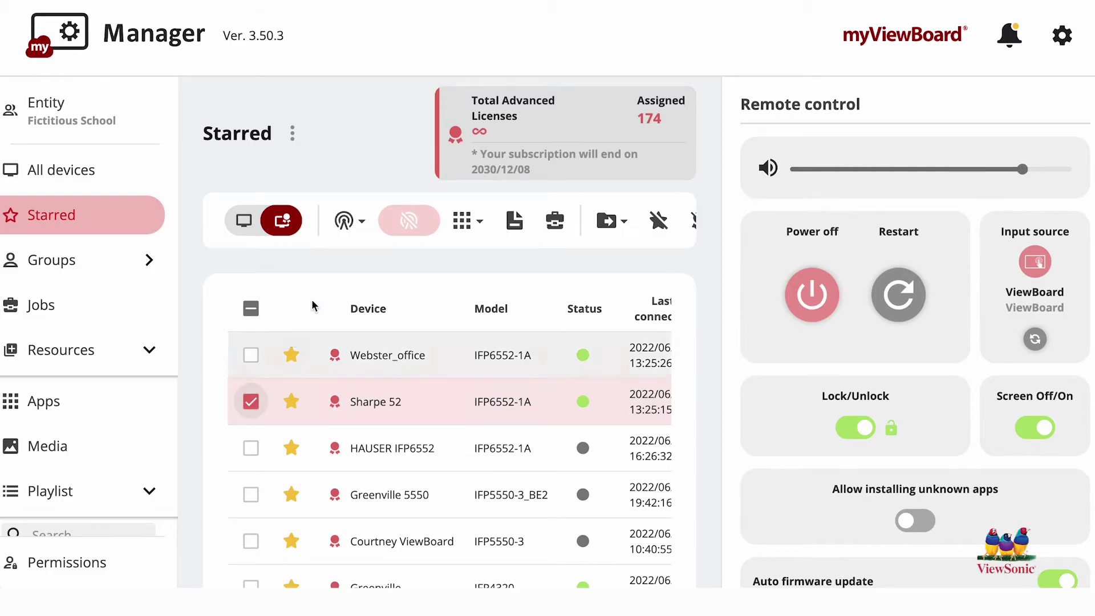
left_click(359, 223)
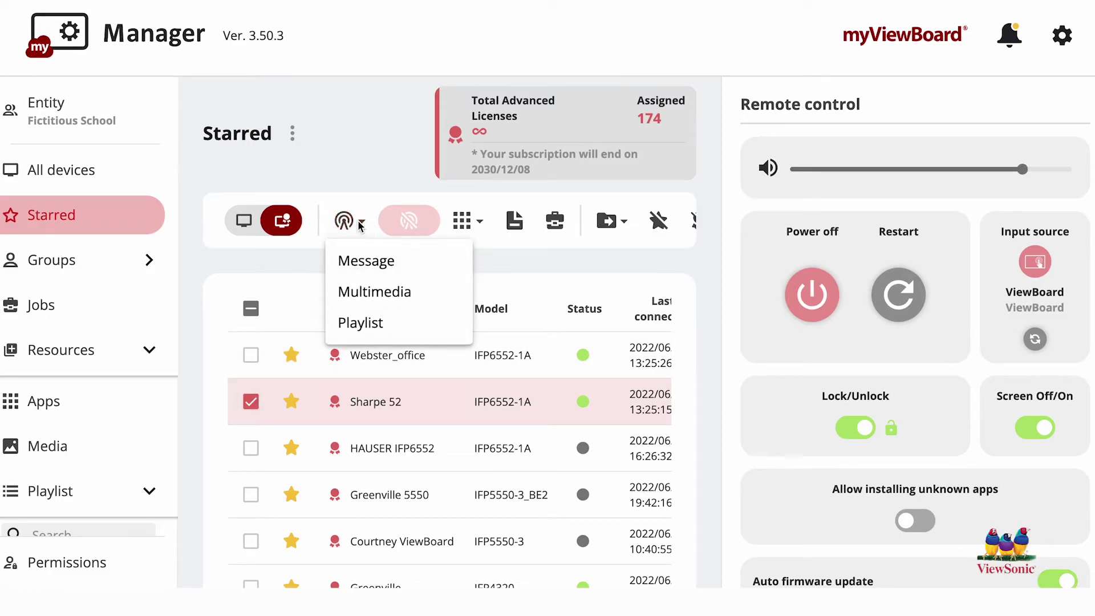
left_click(380, 324)
Broadcast Test to Sharpe 52 for a custom 1 hour, forbidding playback stop, and dismiss the confirmation.
scroll(496, 273, "down", 5)
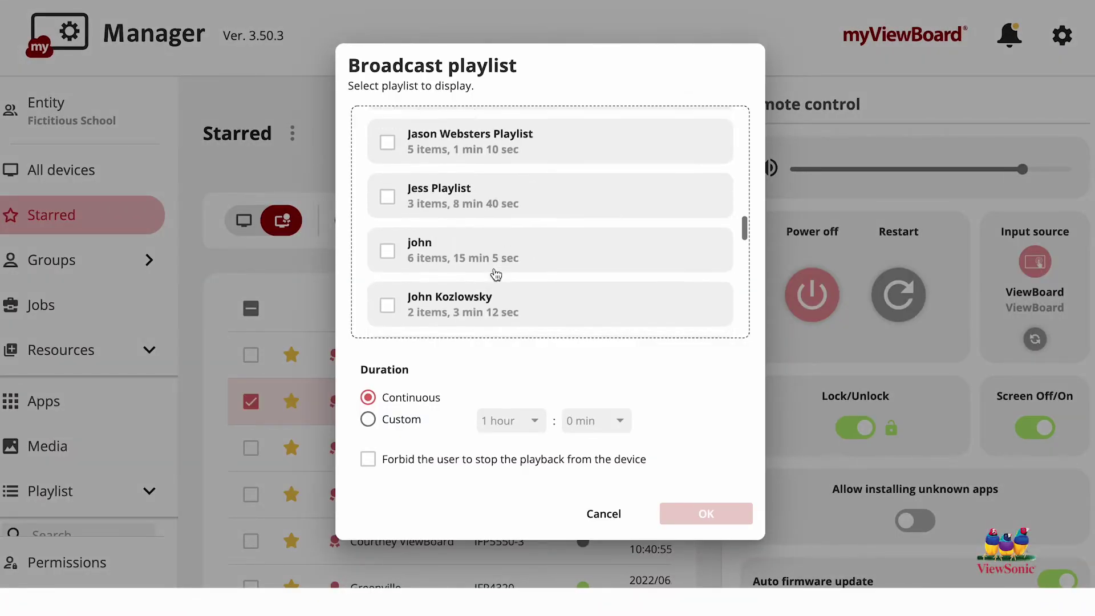
scroll(496, 275, "down", 10)
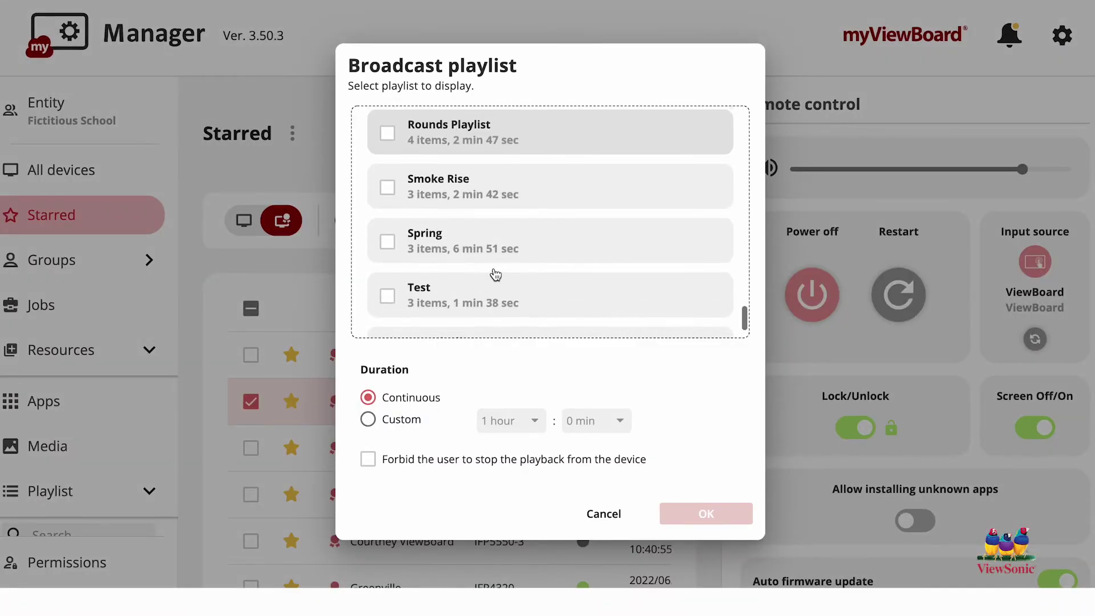
left_click(387, 296)
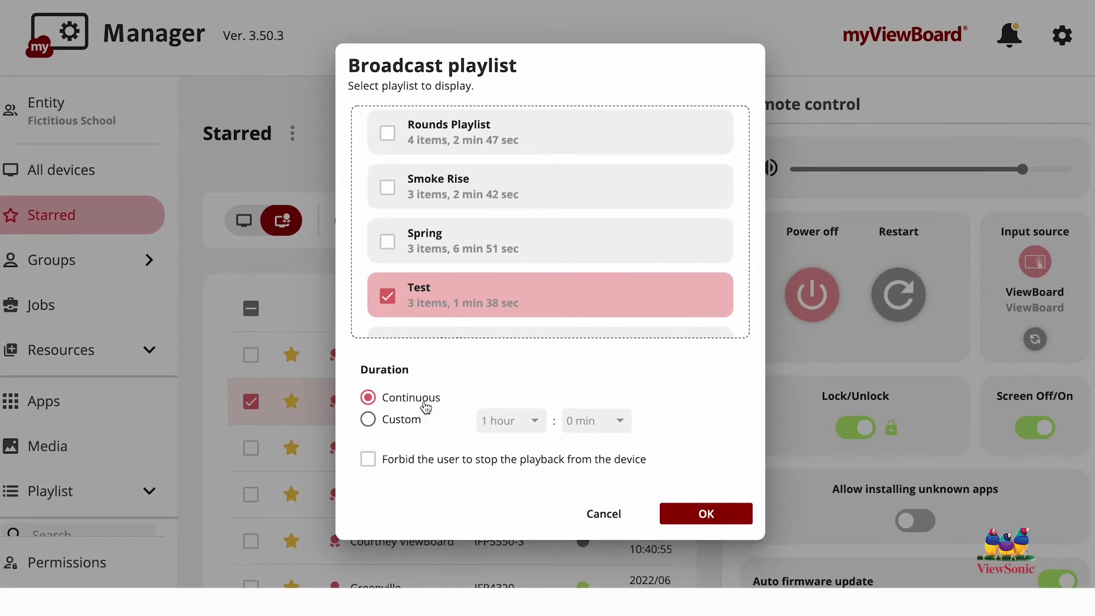
left_click(421, 423)
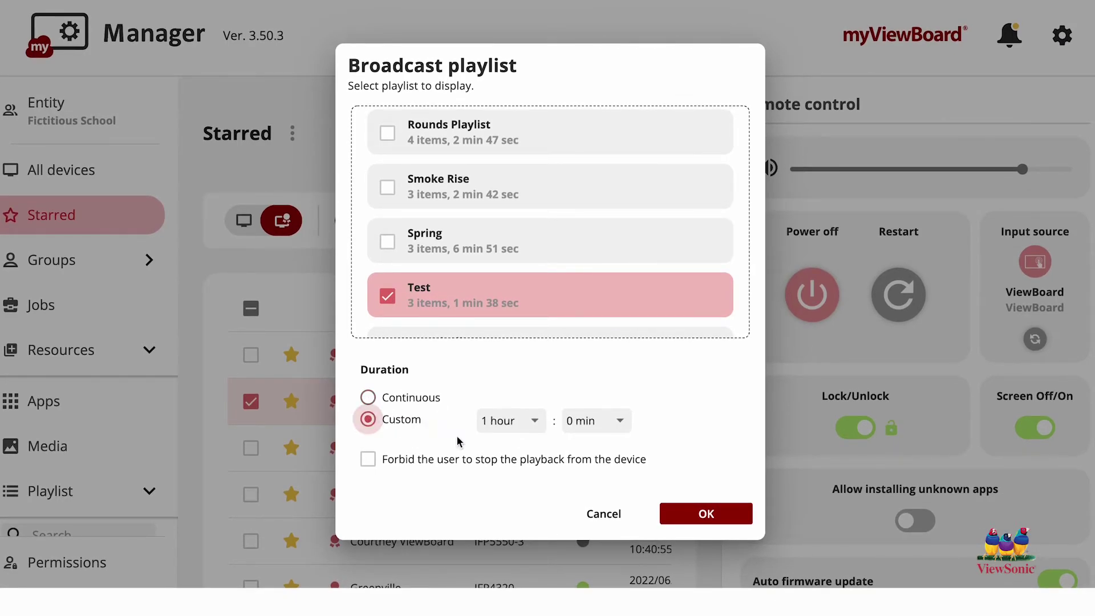
left_click(489, 465)
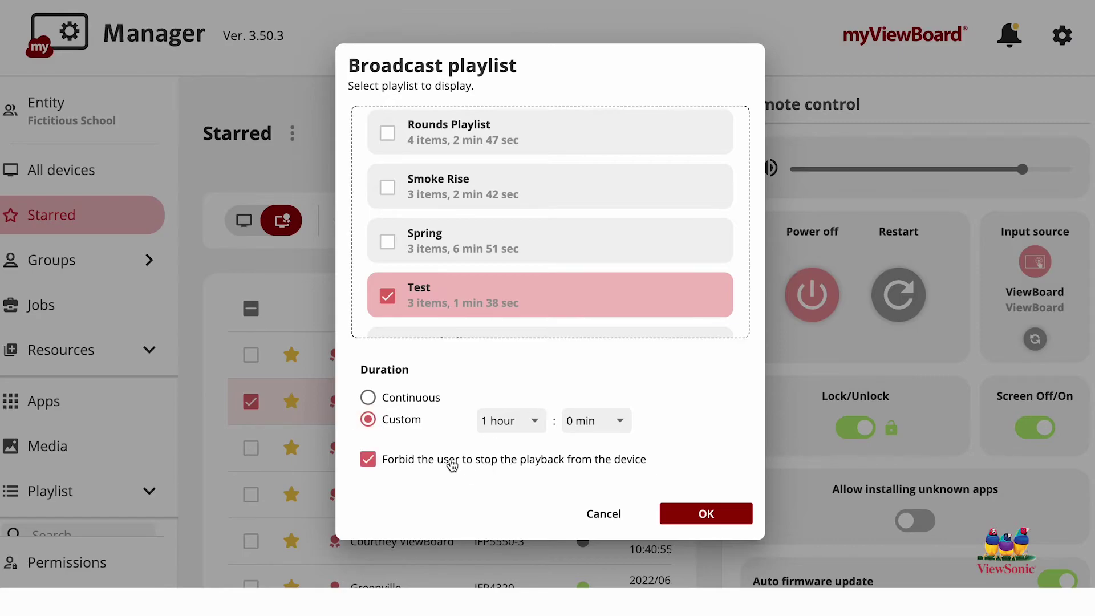
left_click(735, 515)
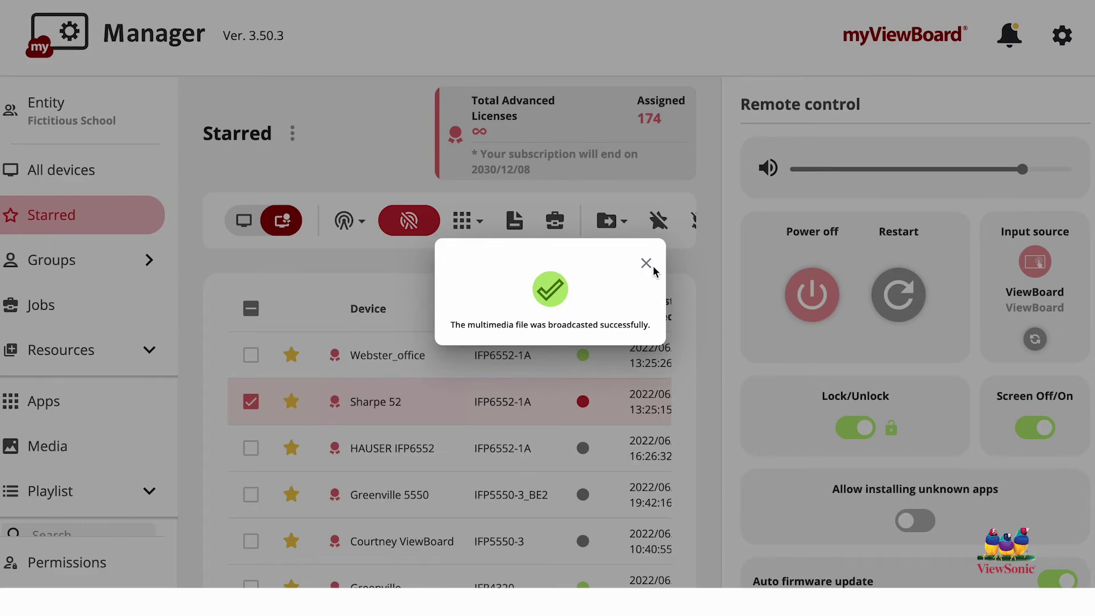
left_click(650, 265)
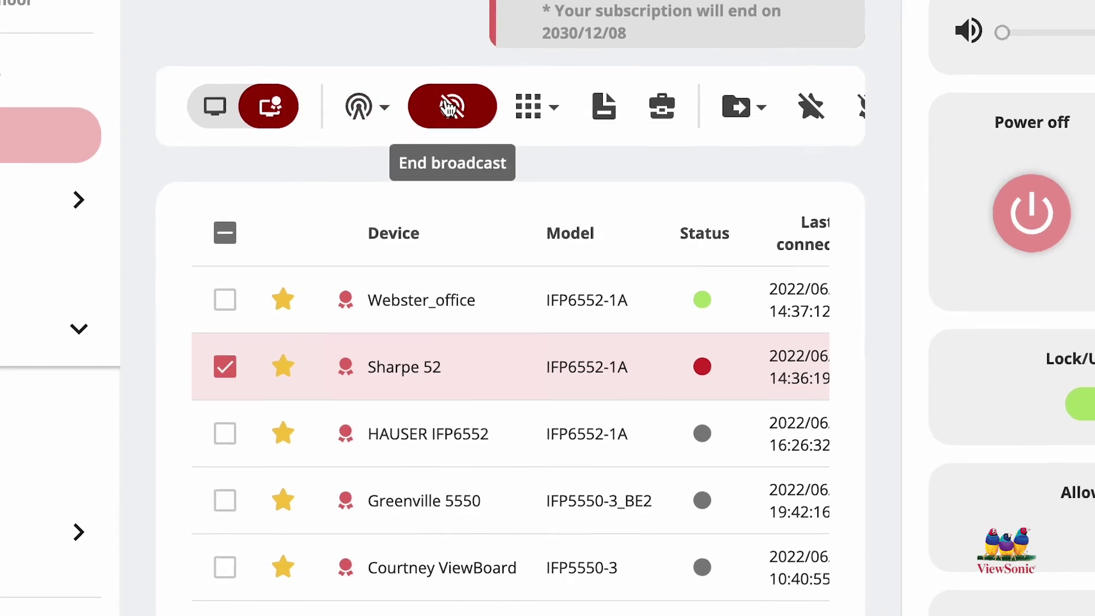
End the broadcast on Sharpe 52, keeping the display selected in the dialog.
left_click(450, 107)
left_click(355, 185)
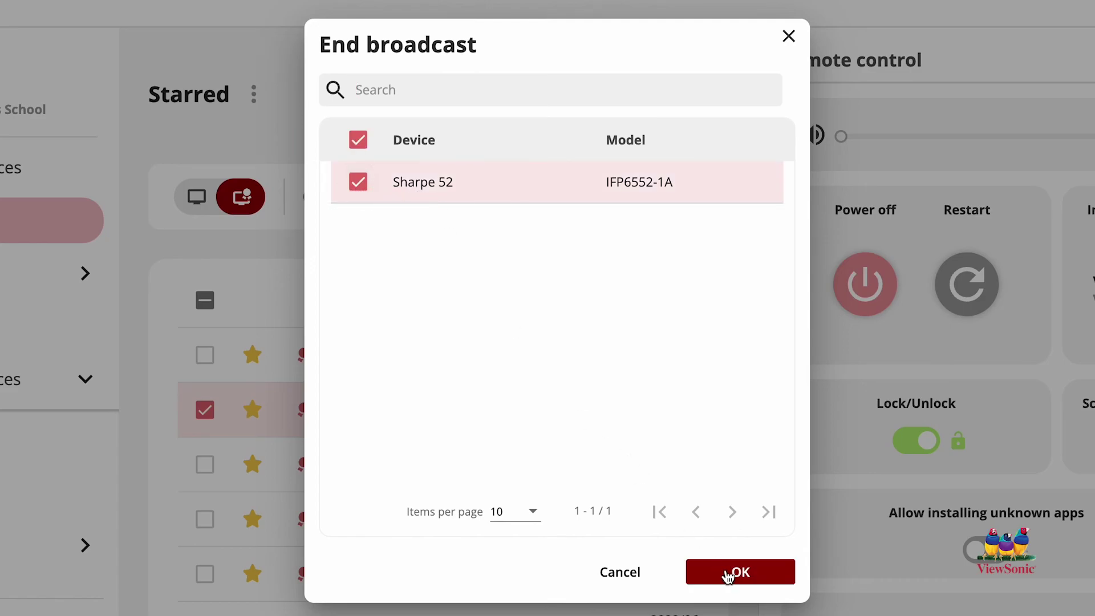
left_click(728, 575)
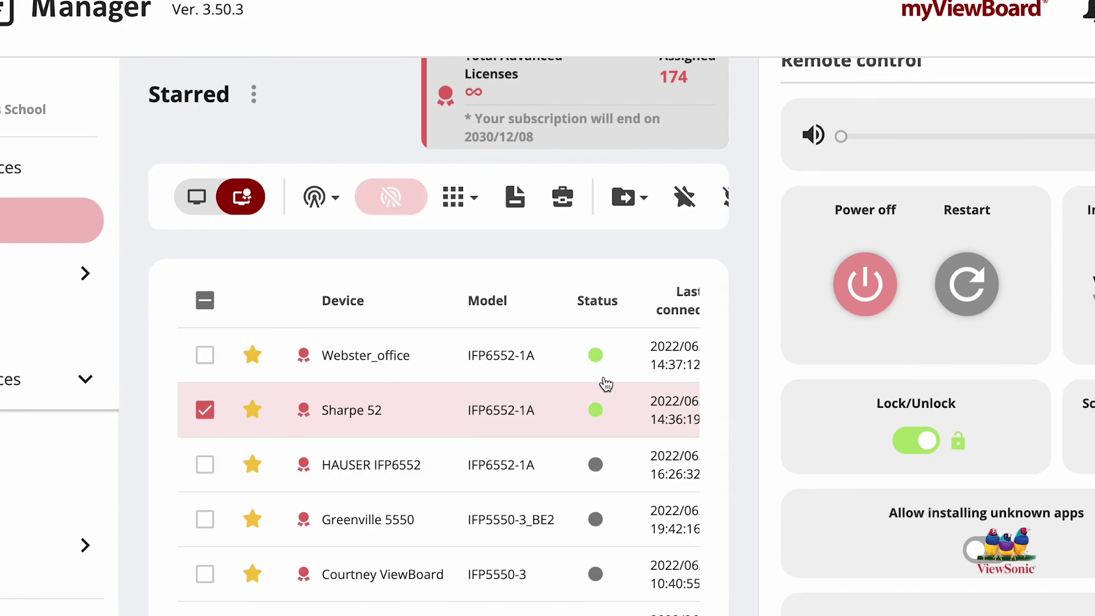